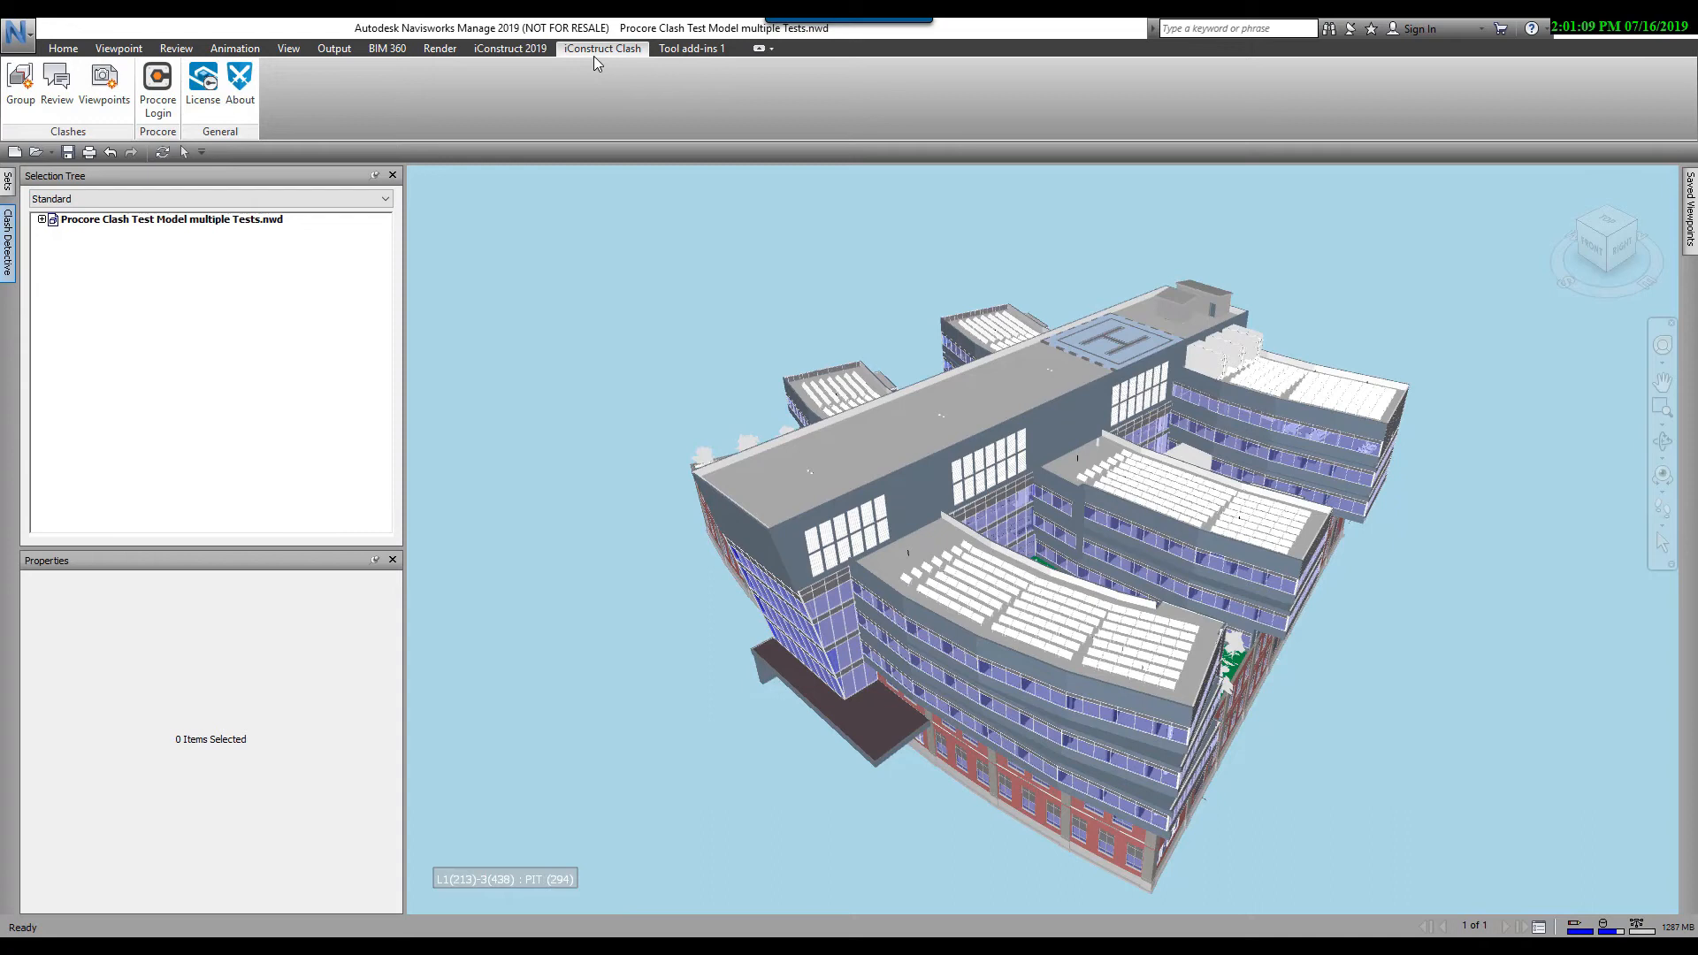
- Open the clash review for the Structural vs HVAC test and show the Level 4 proximity group with six clashes
click(57, 83)
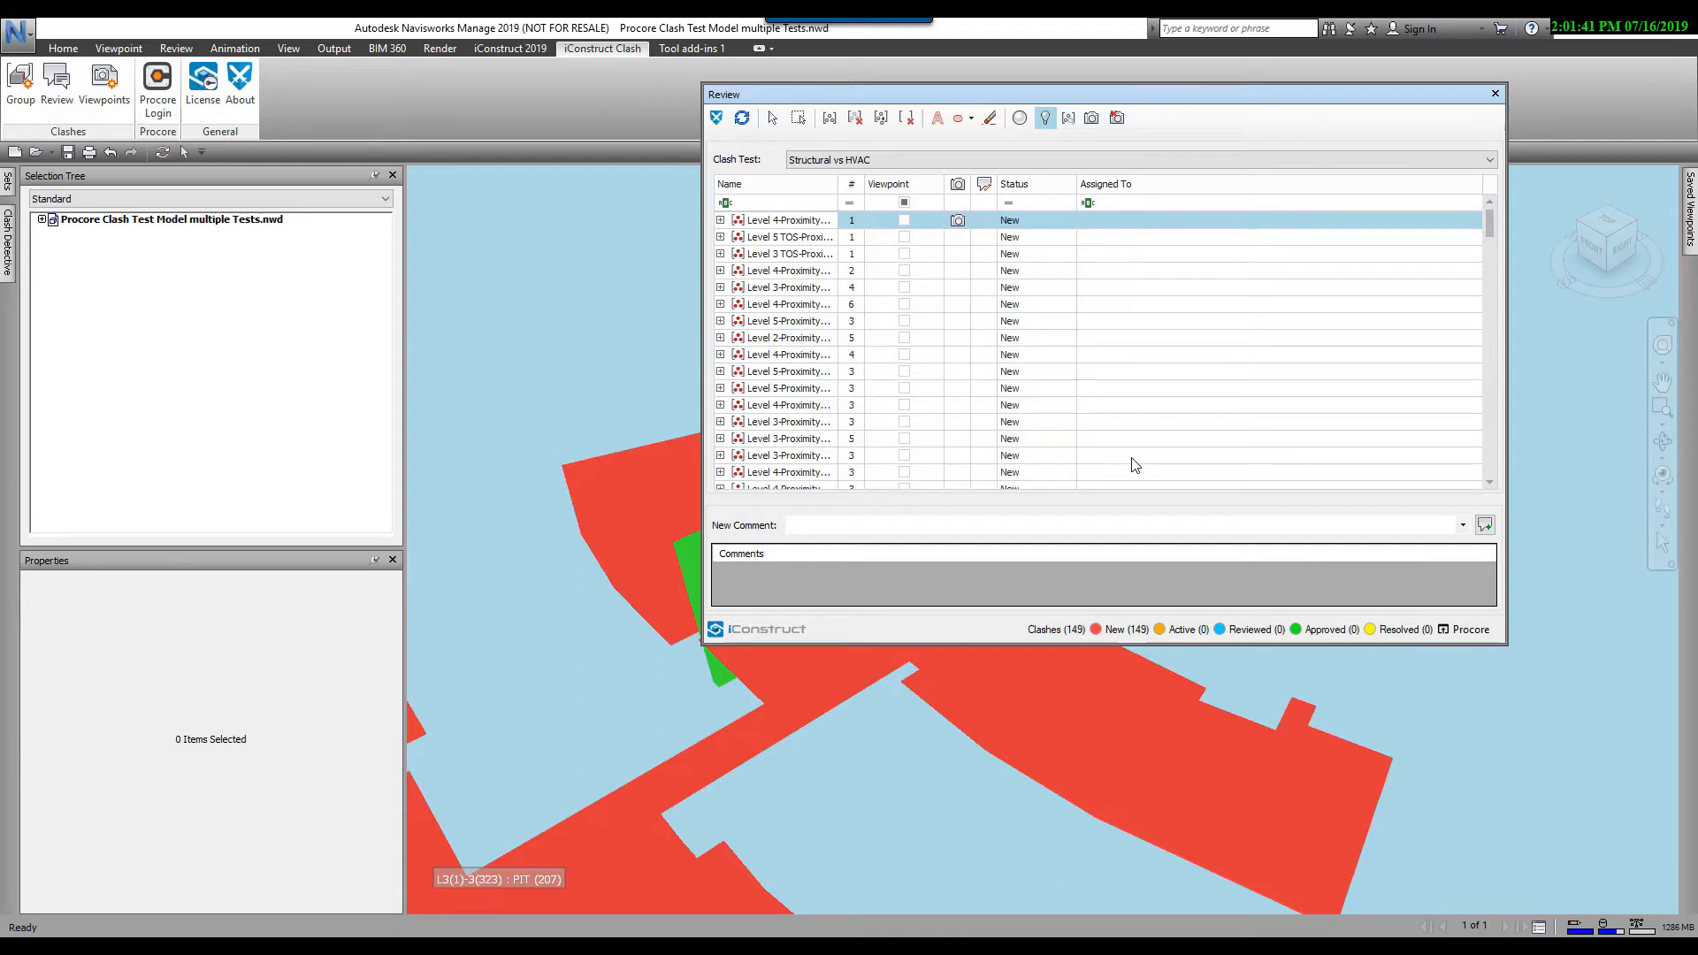
drag(984, 98, 1154, 110)
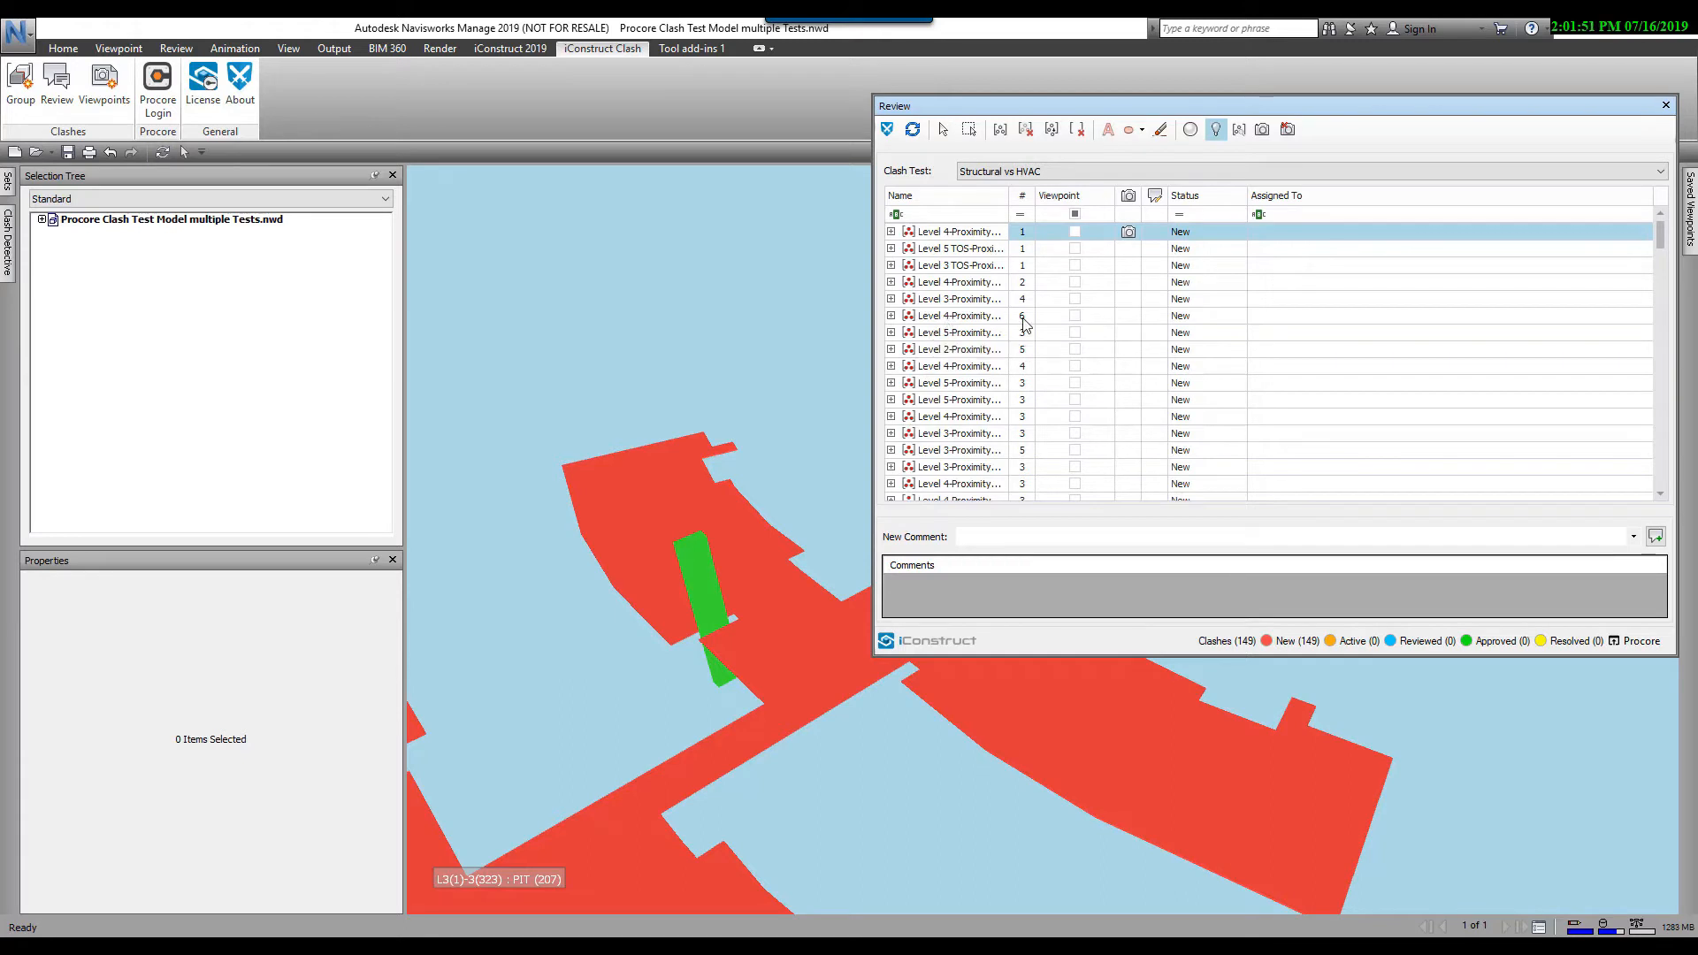
click(1004, 316)
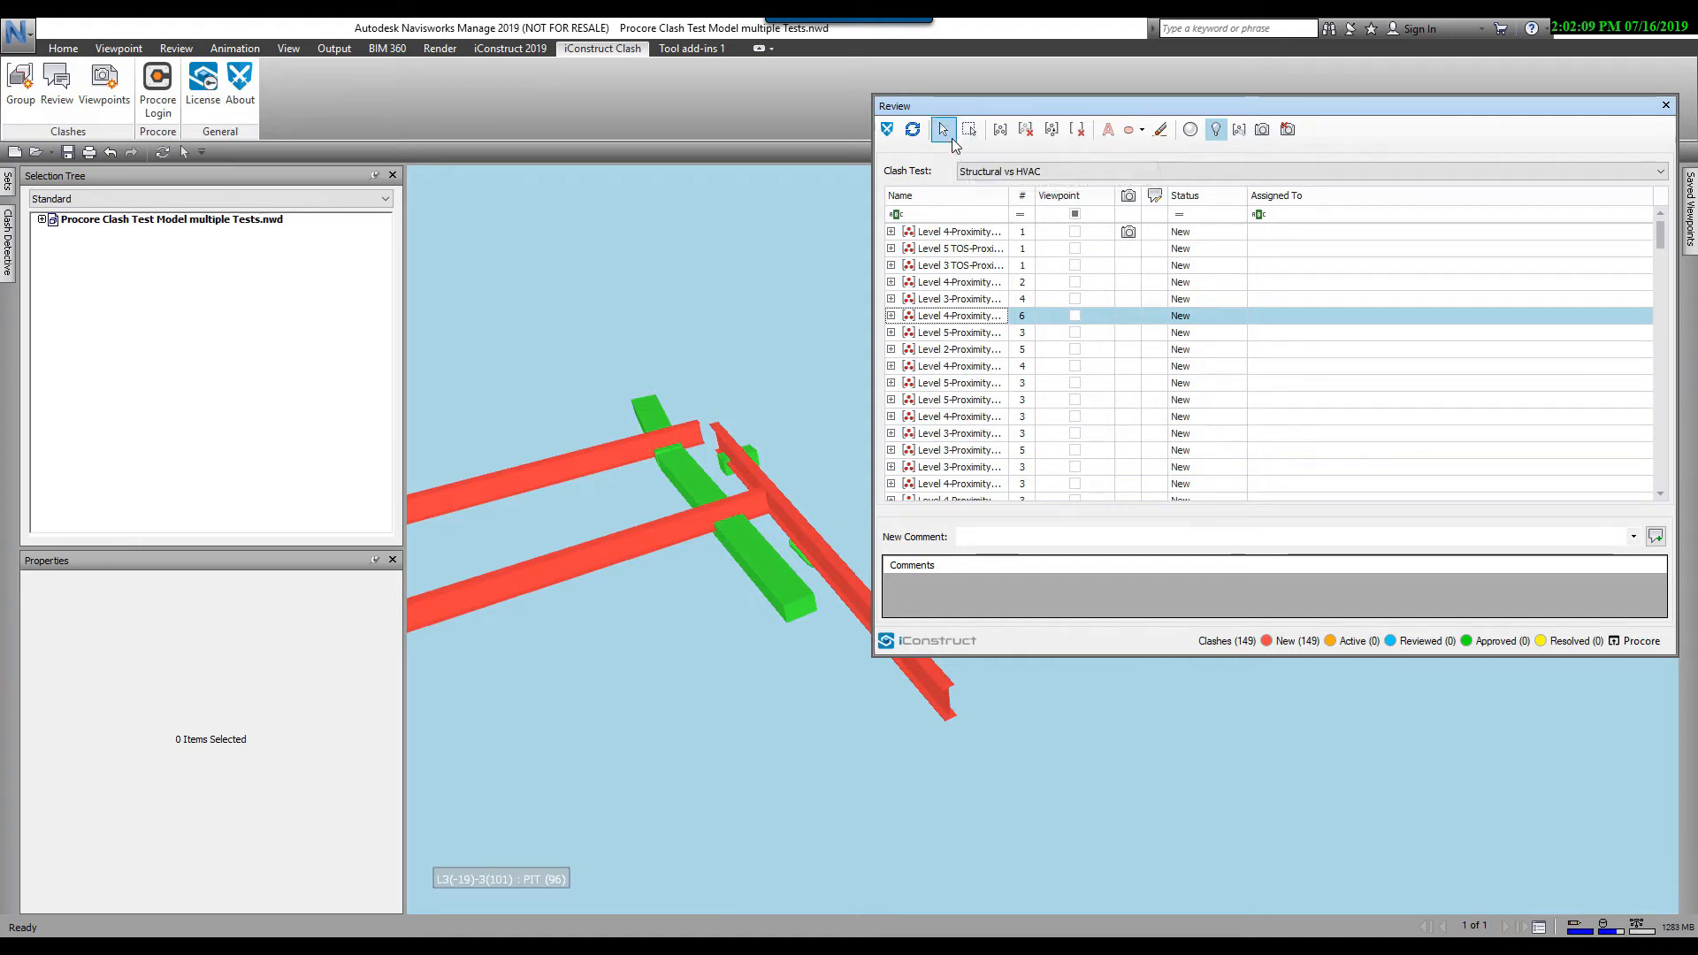
- Create a new clash group from the two rectangular duct pieces crossing the parallel beams in the six-clash Level 4 group
click(652, 414)
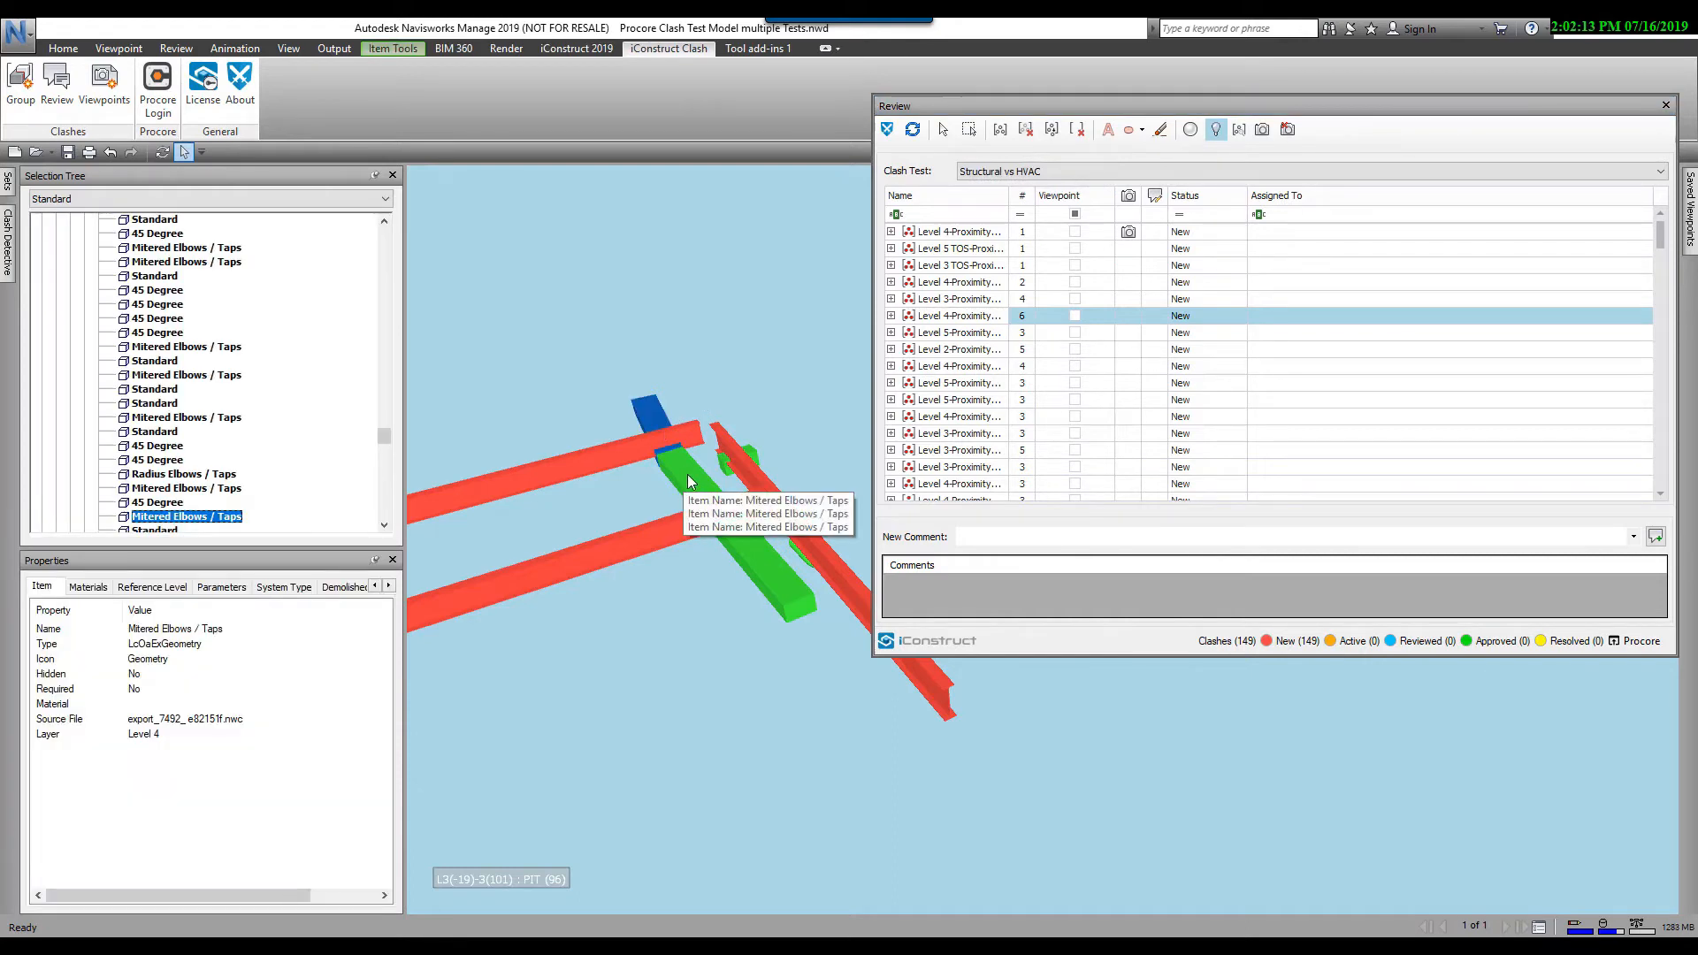
ctrl+click(745, 593)
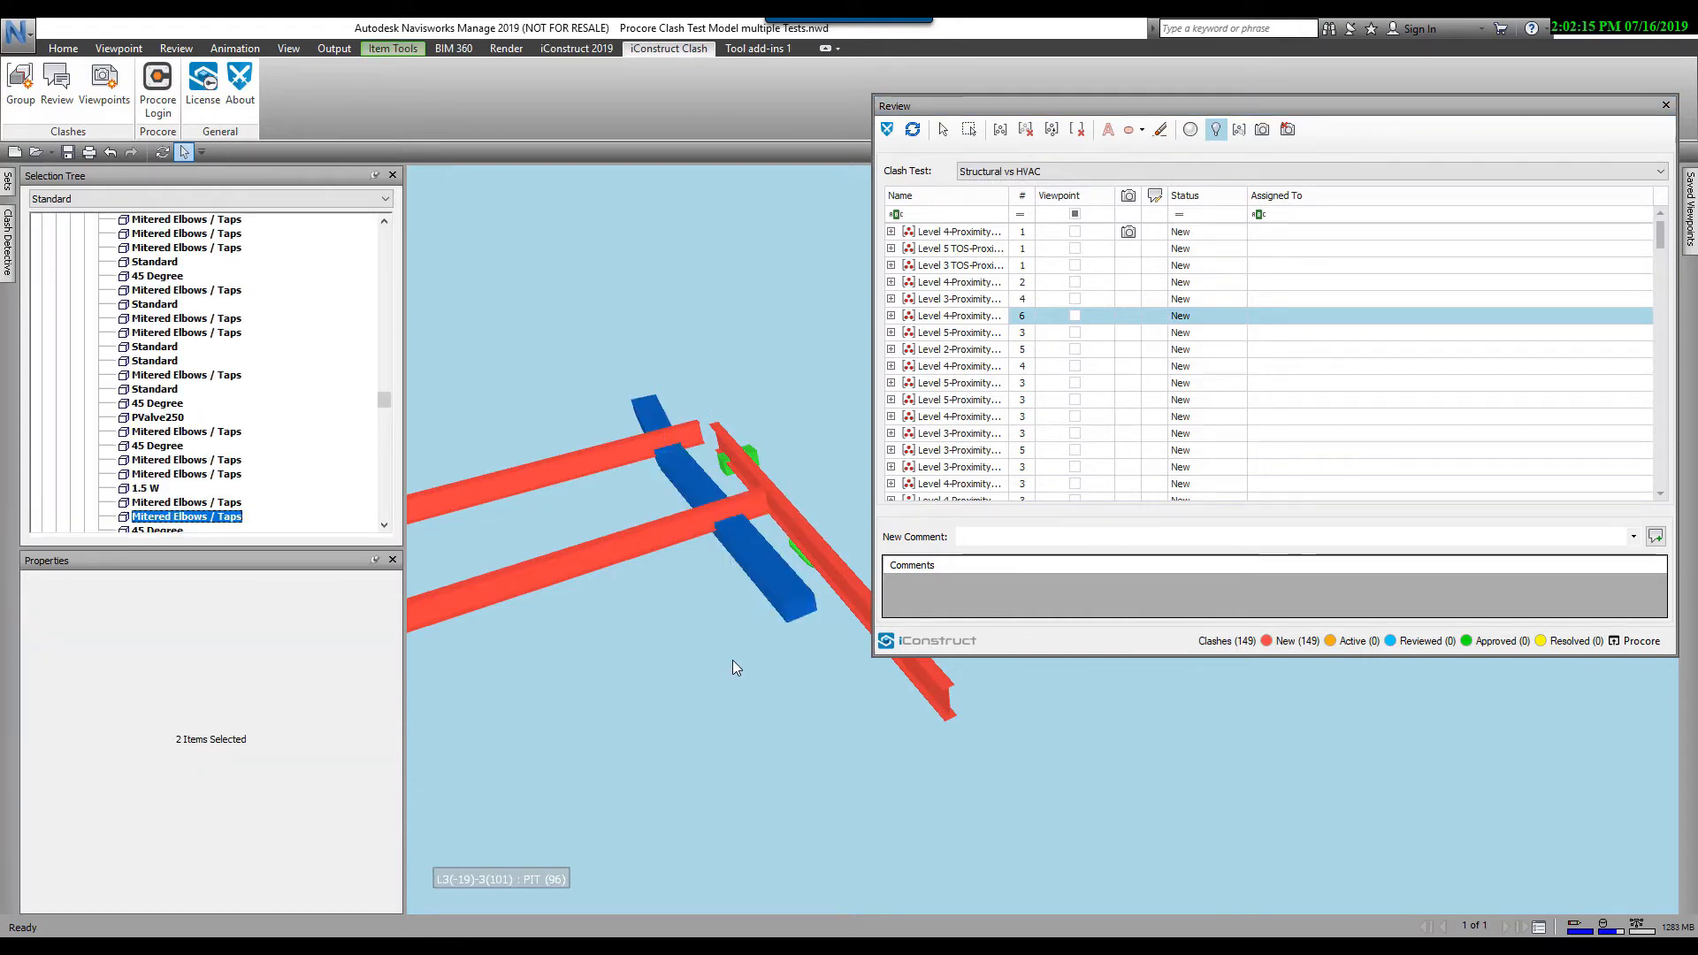
click(1001, 130)
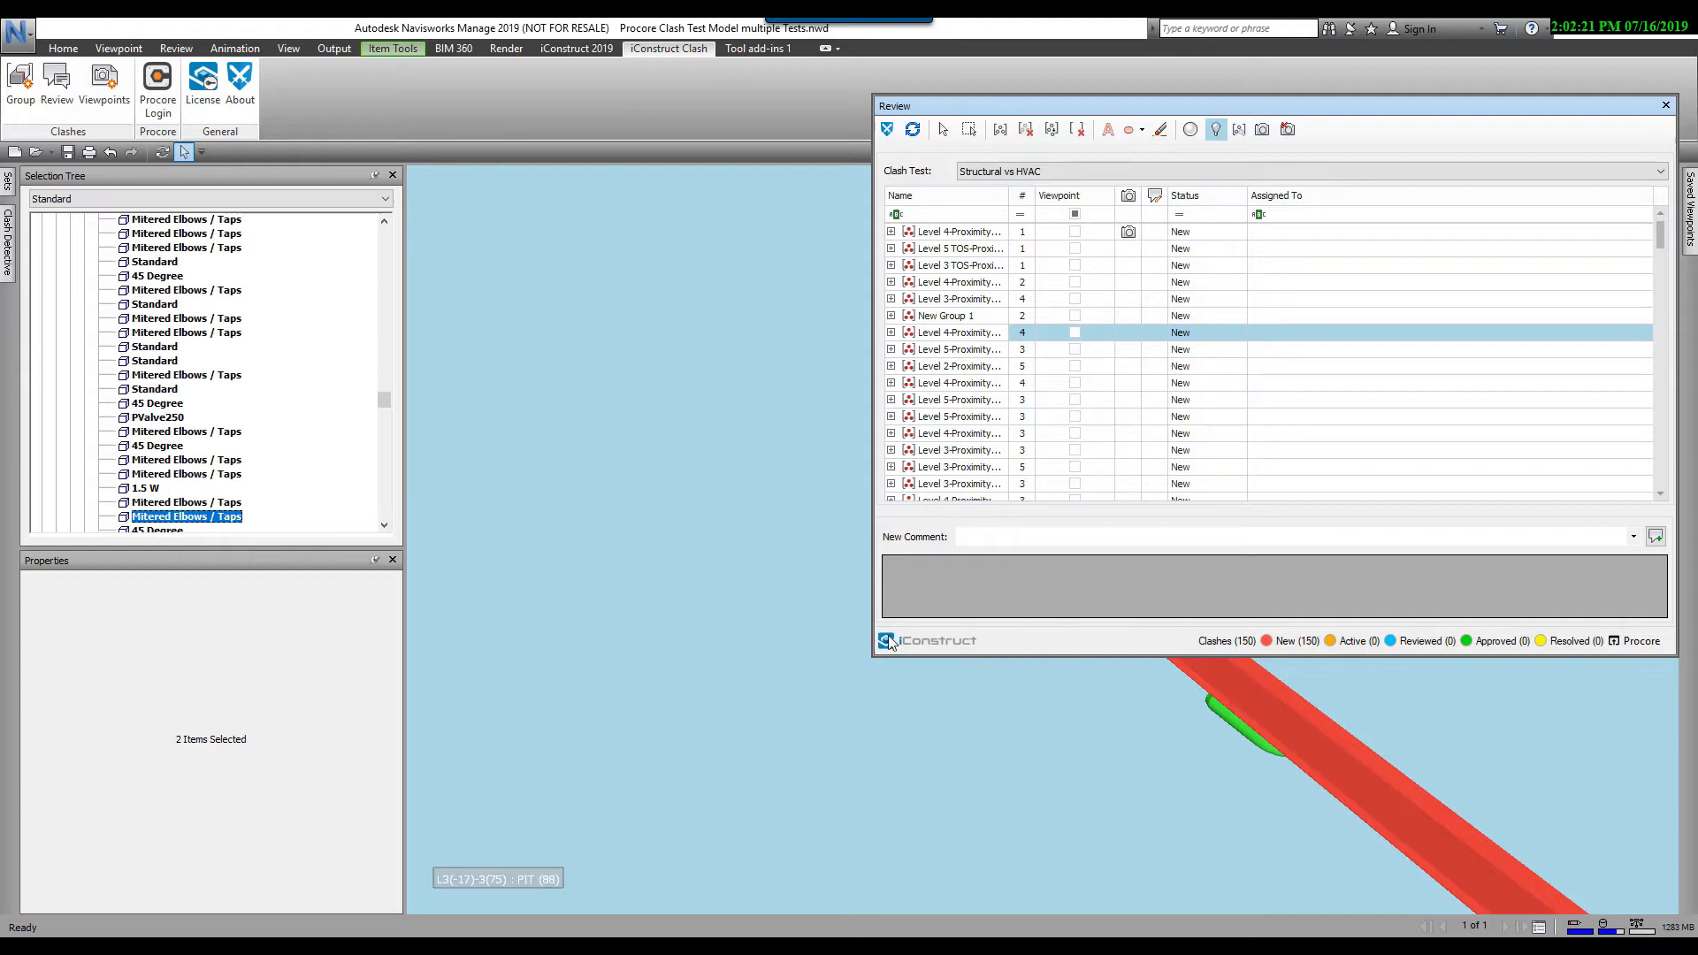
- Reframe the model views of the remaining four-clash Level 4 group and of the new two-clash group
scroll(581, 482, down, 3)
middle_drag(855, 574, 693, 542)
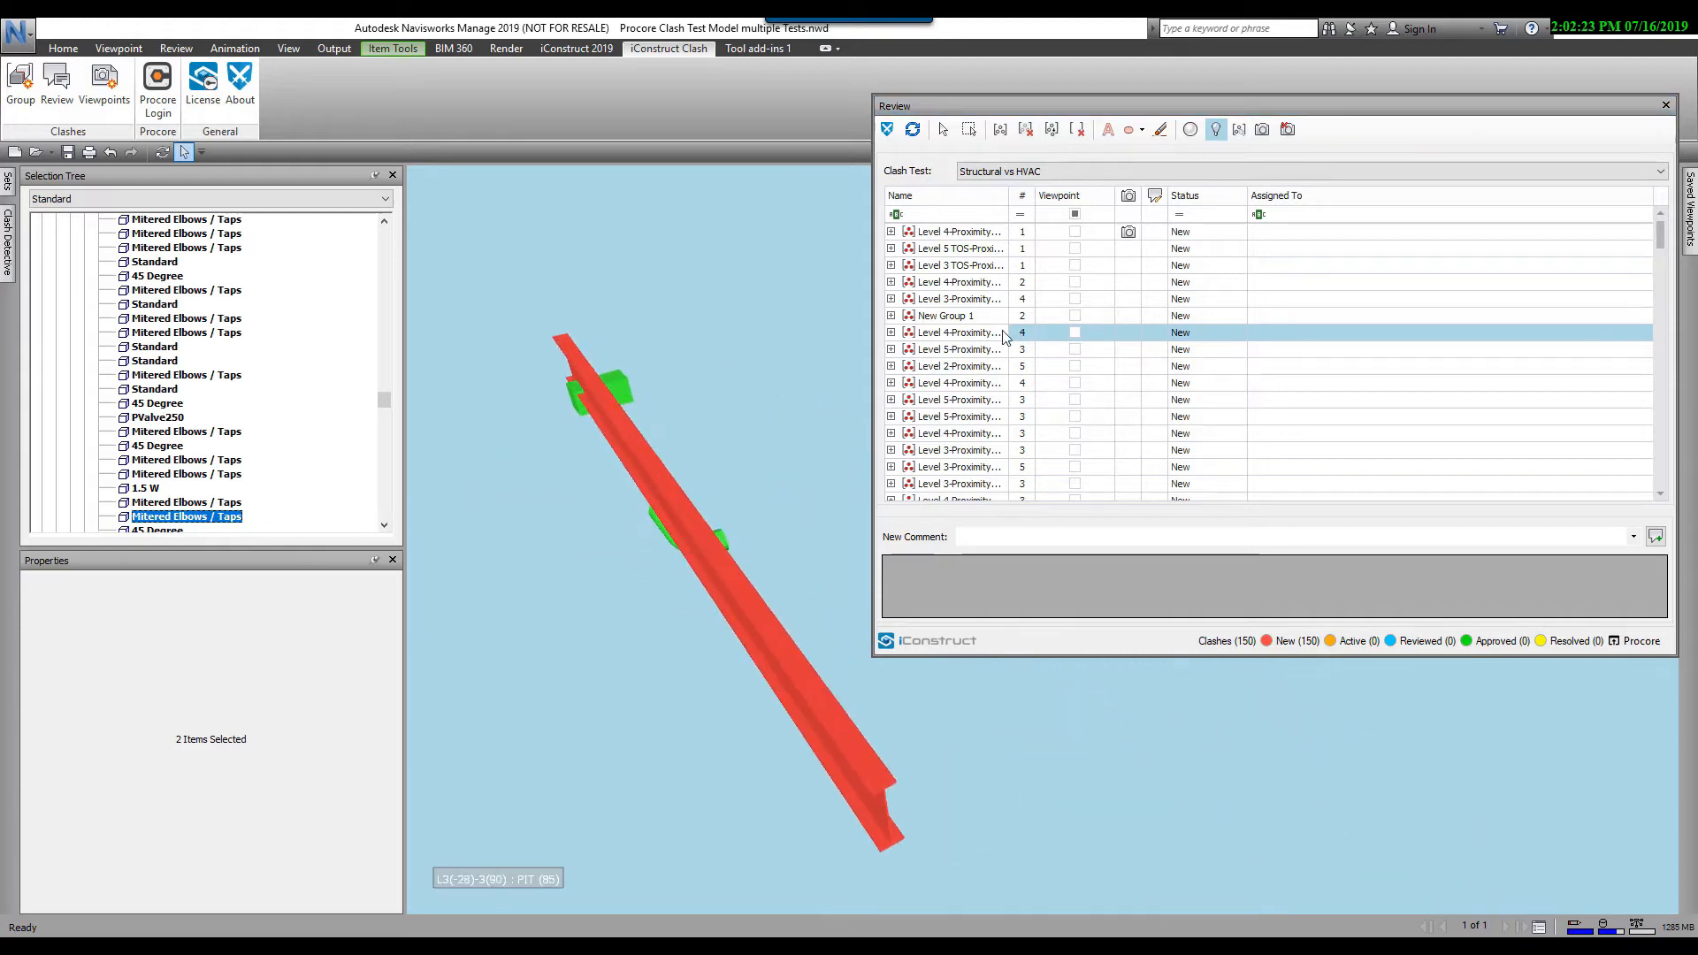
click(978, 317)
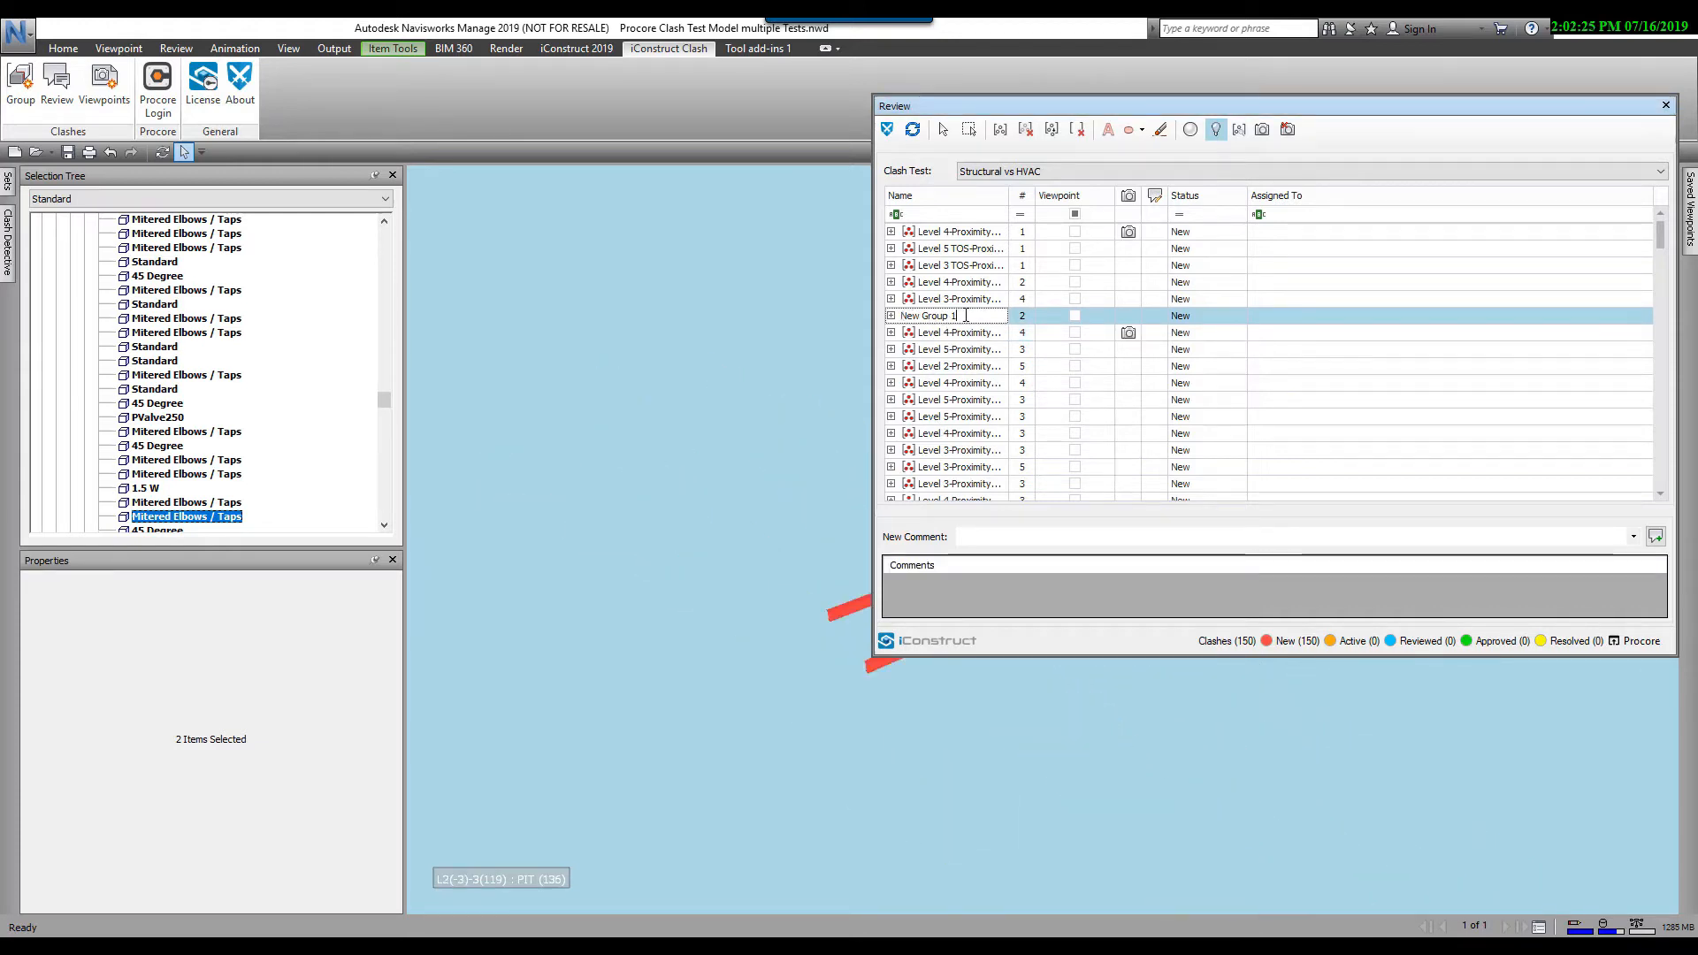
click(960, 334)
click(962, 319)
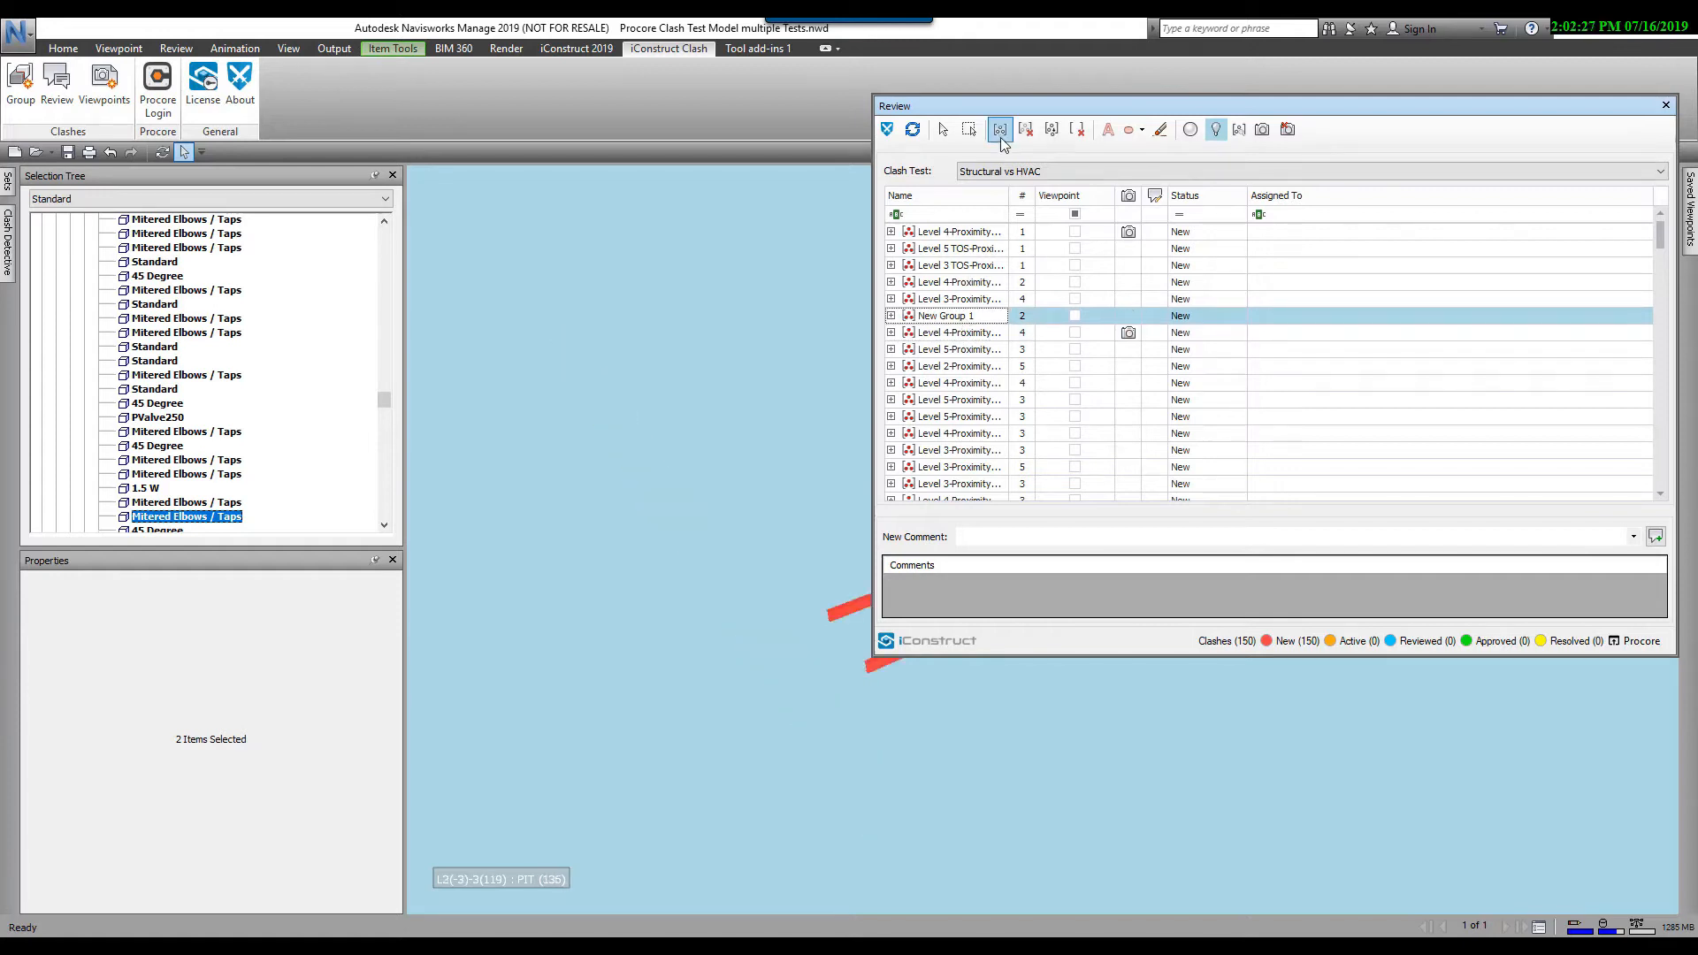
drag(1016, 104, 1175, 113)
middle_drag(683, 383, 588, 372)
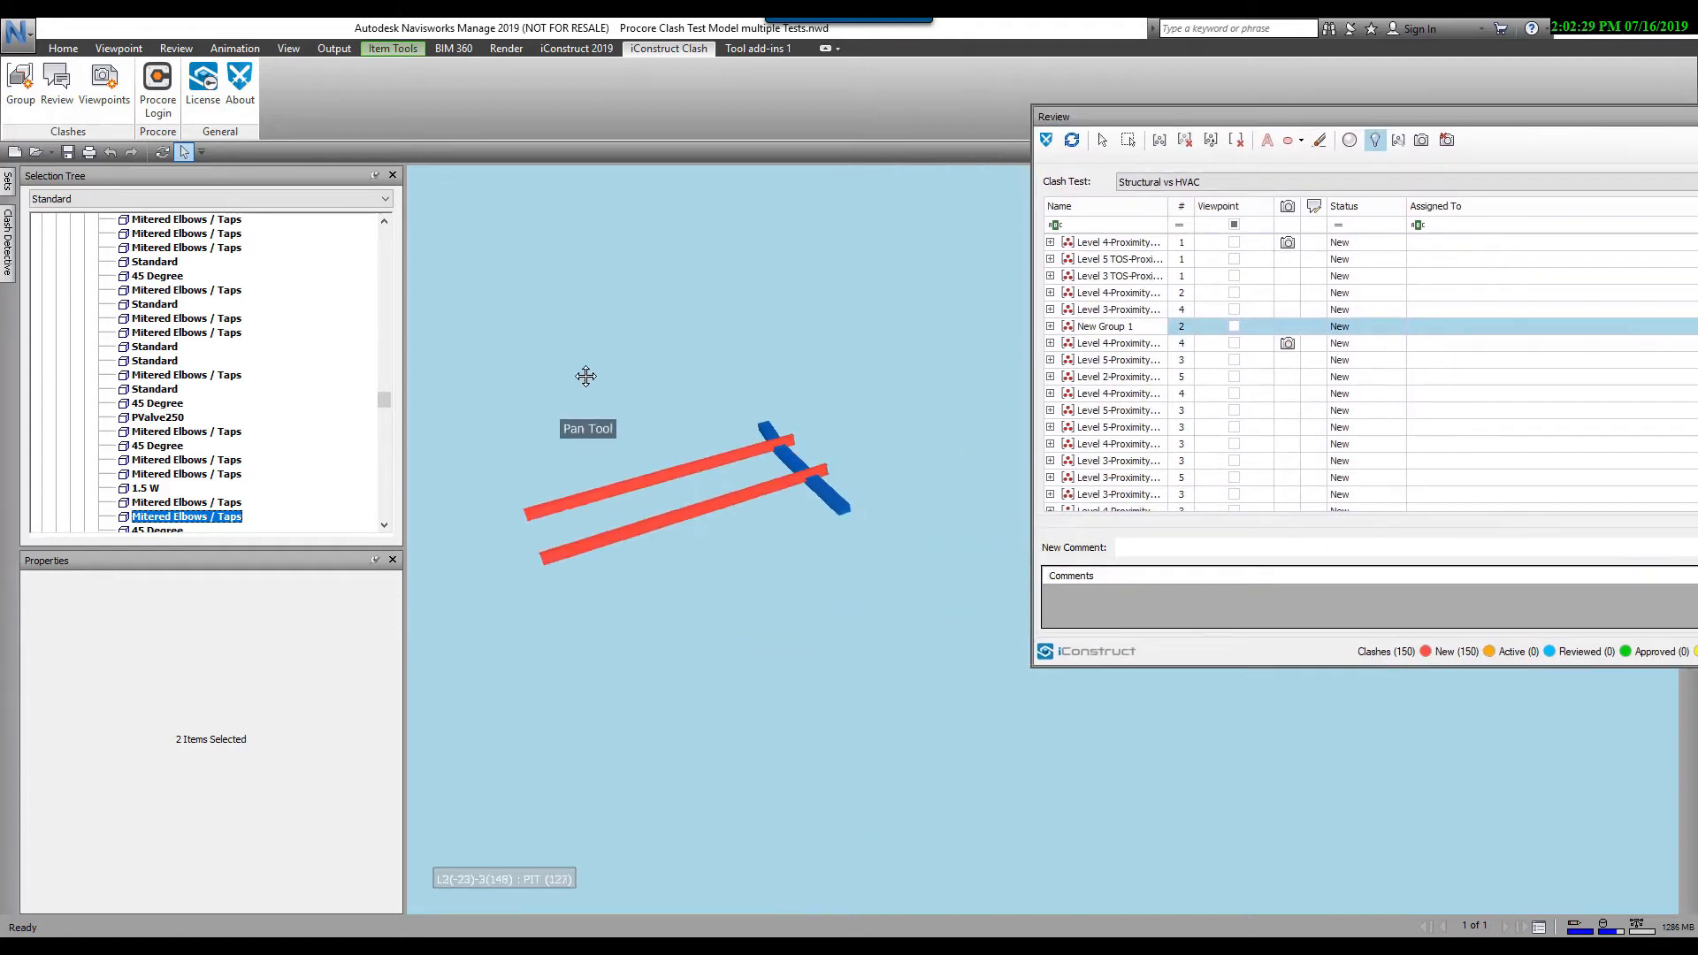
- Rename the new two-clash group as Level 4 Testing
click(1143, 330)
drag(1115, 328, 1059, 329)
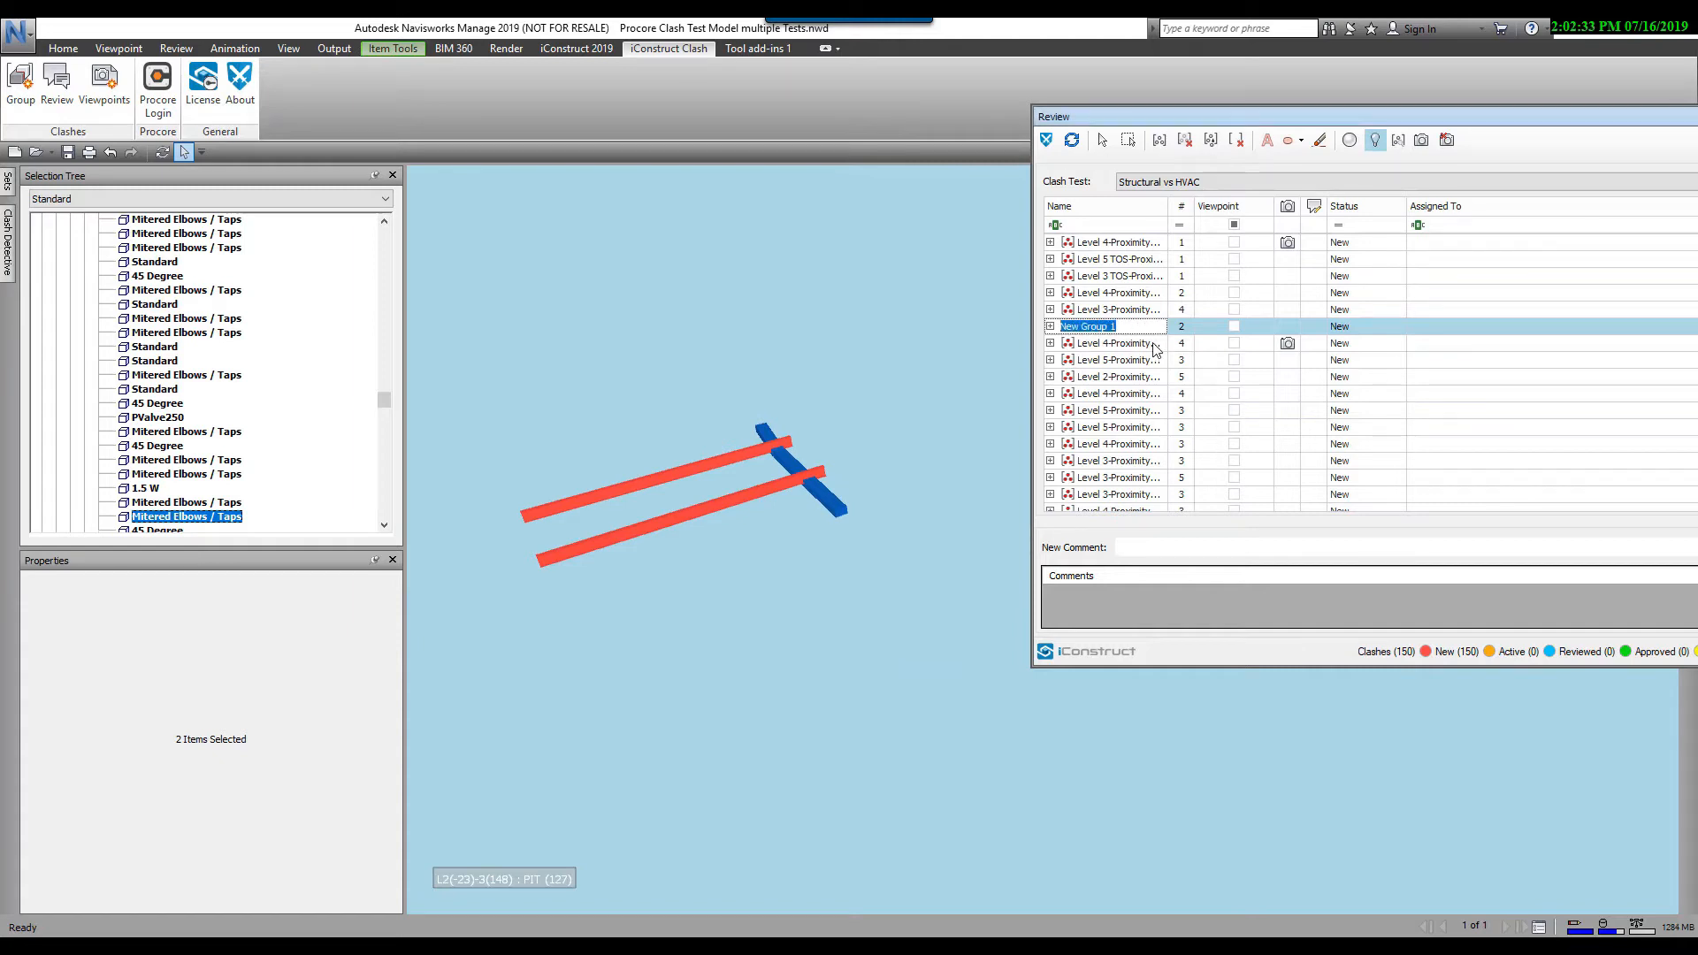
text(L)
click(1155, 345)
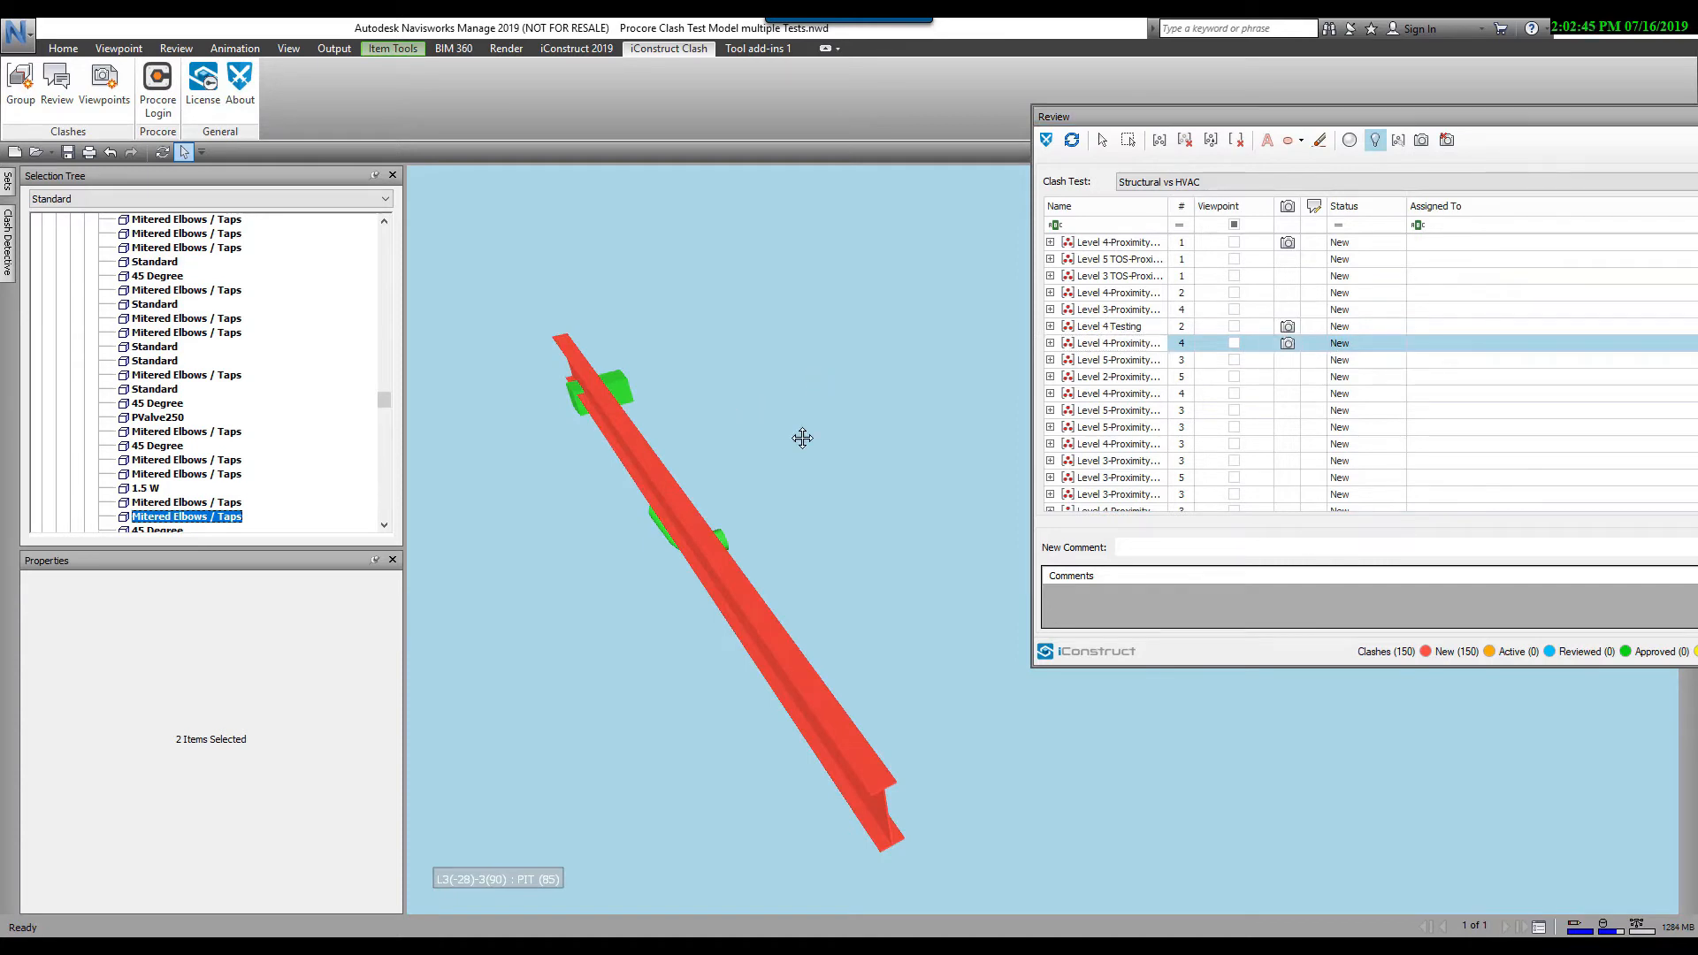
- Zoom in on the four-clash Level 4 group and mark viewpoints for it and for Level 4 Testing
scroll(802, 438, up, 5)
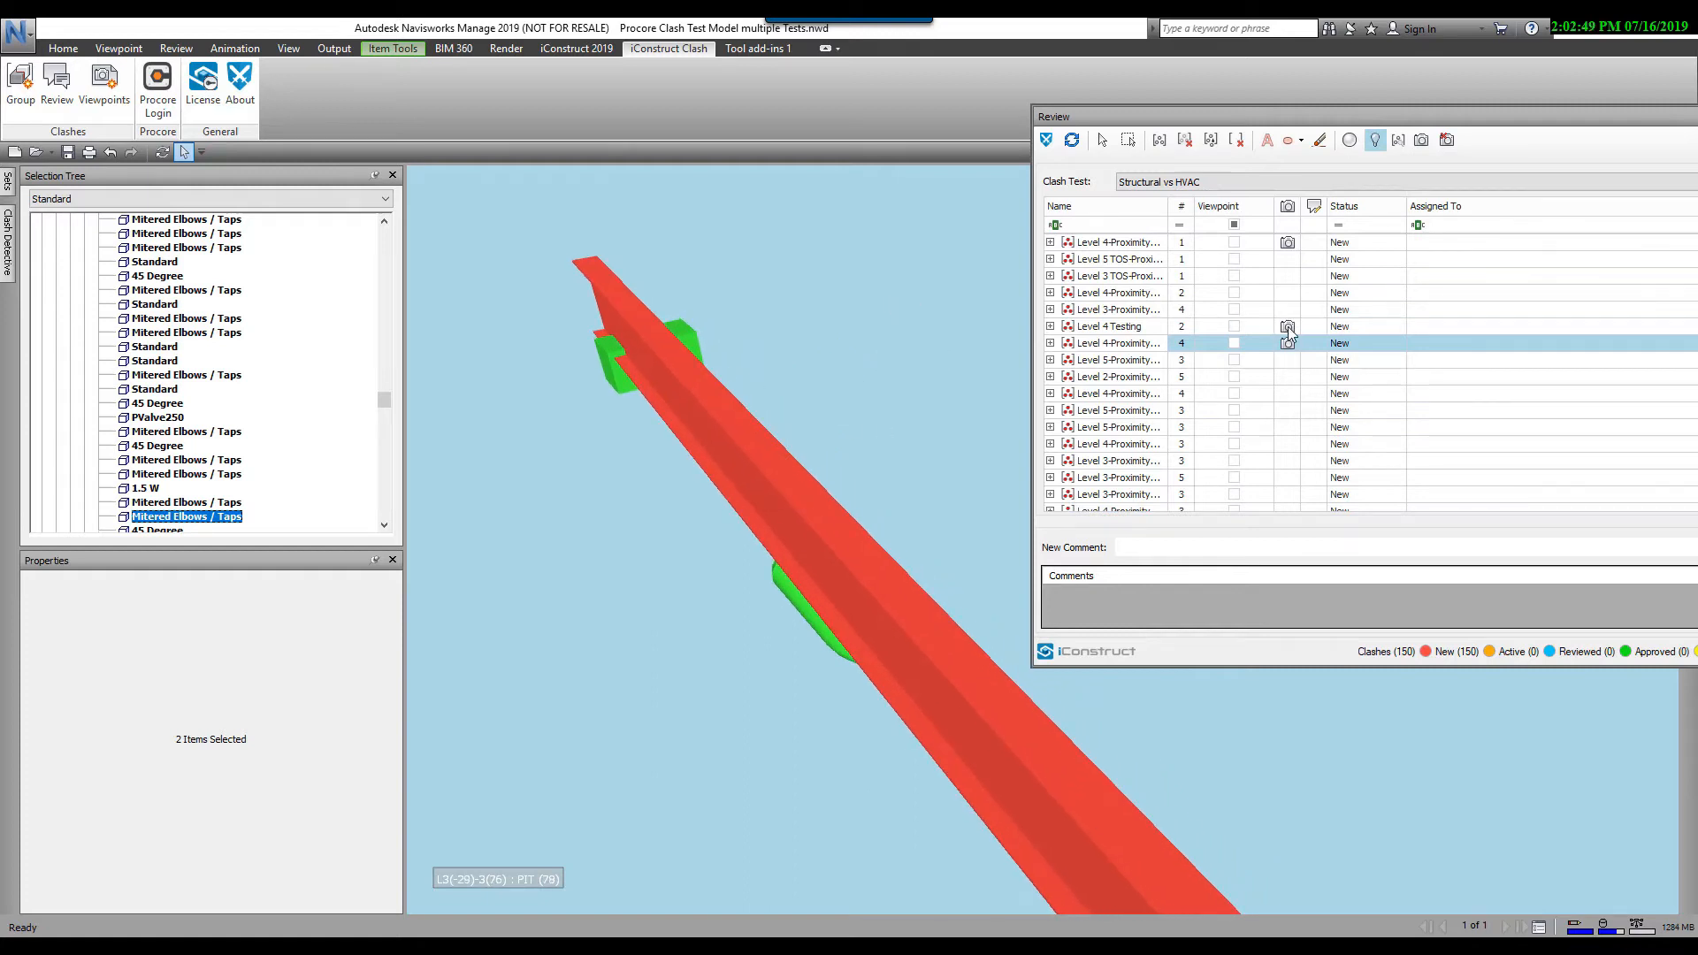
click(1234, 327)
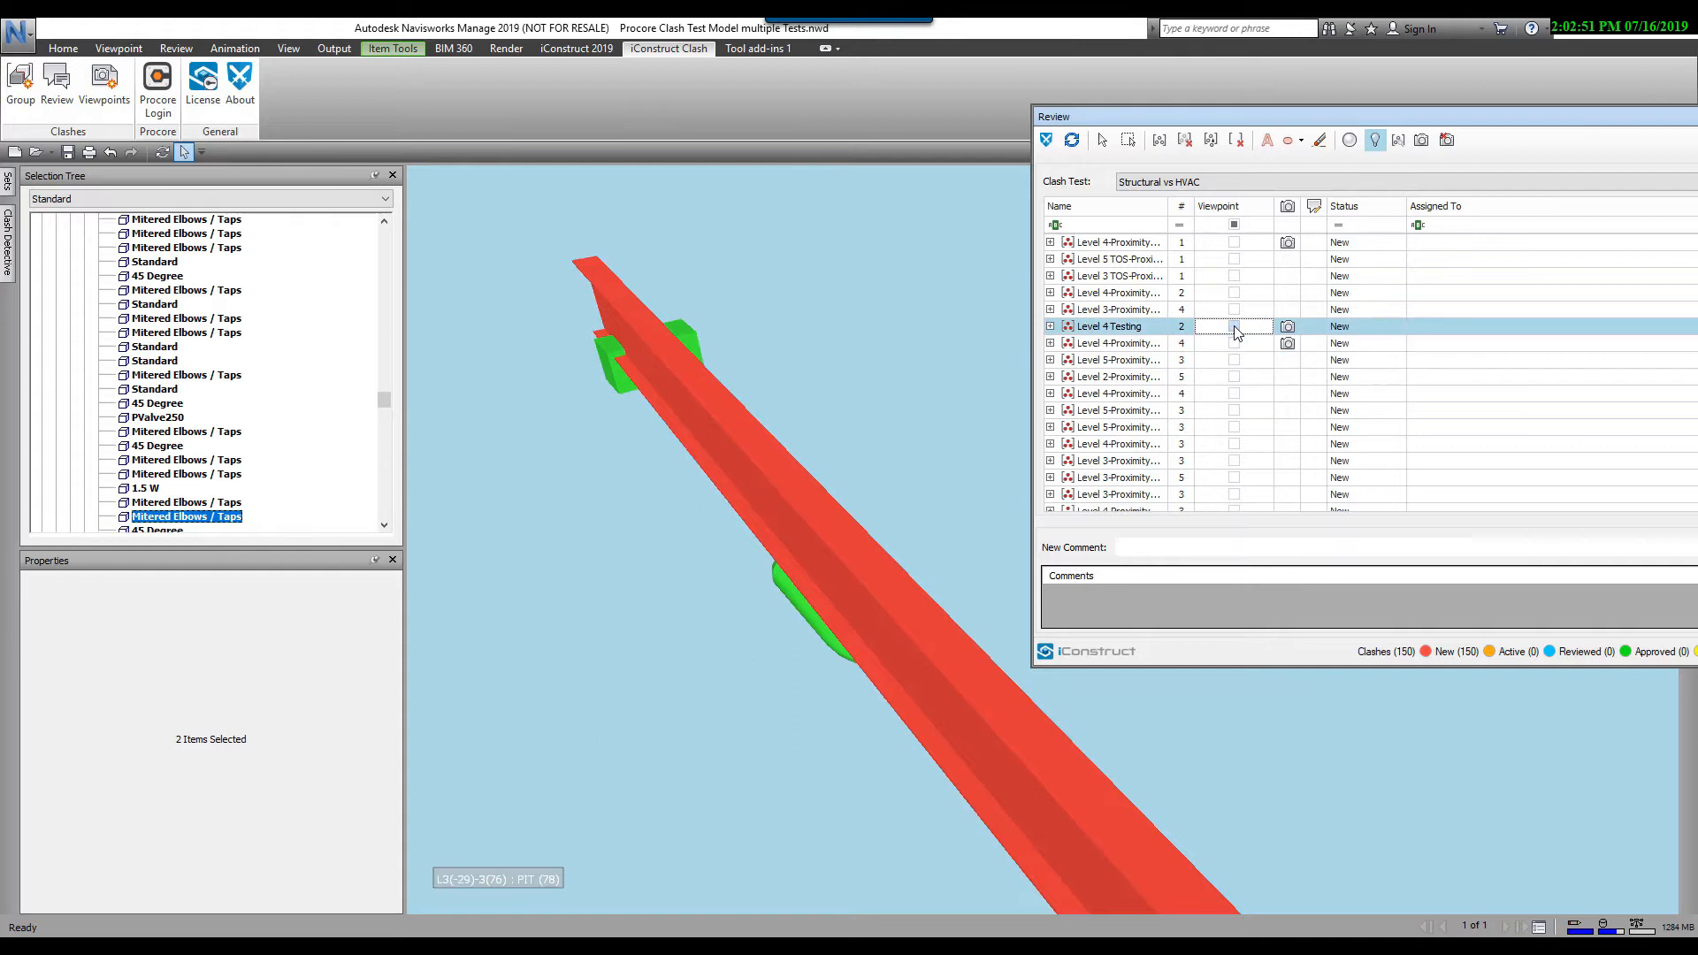
click(1234, 343)
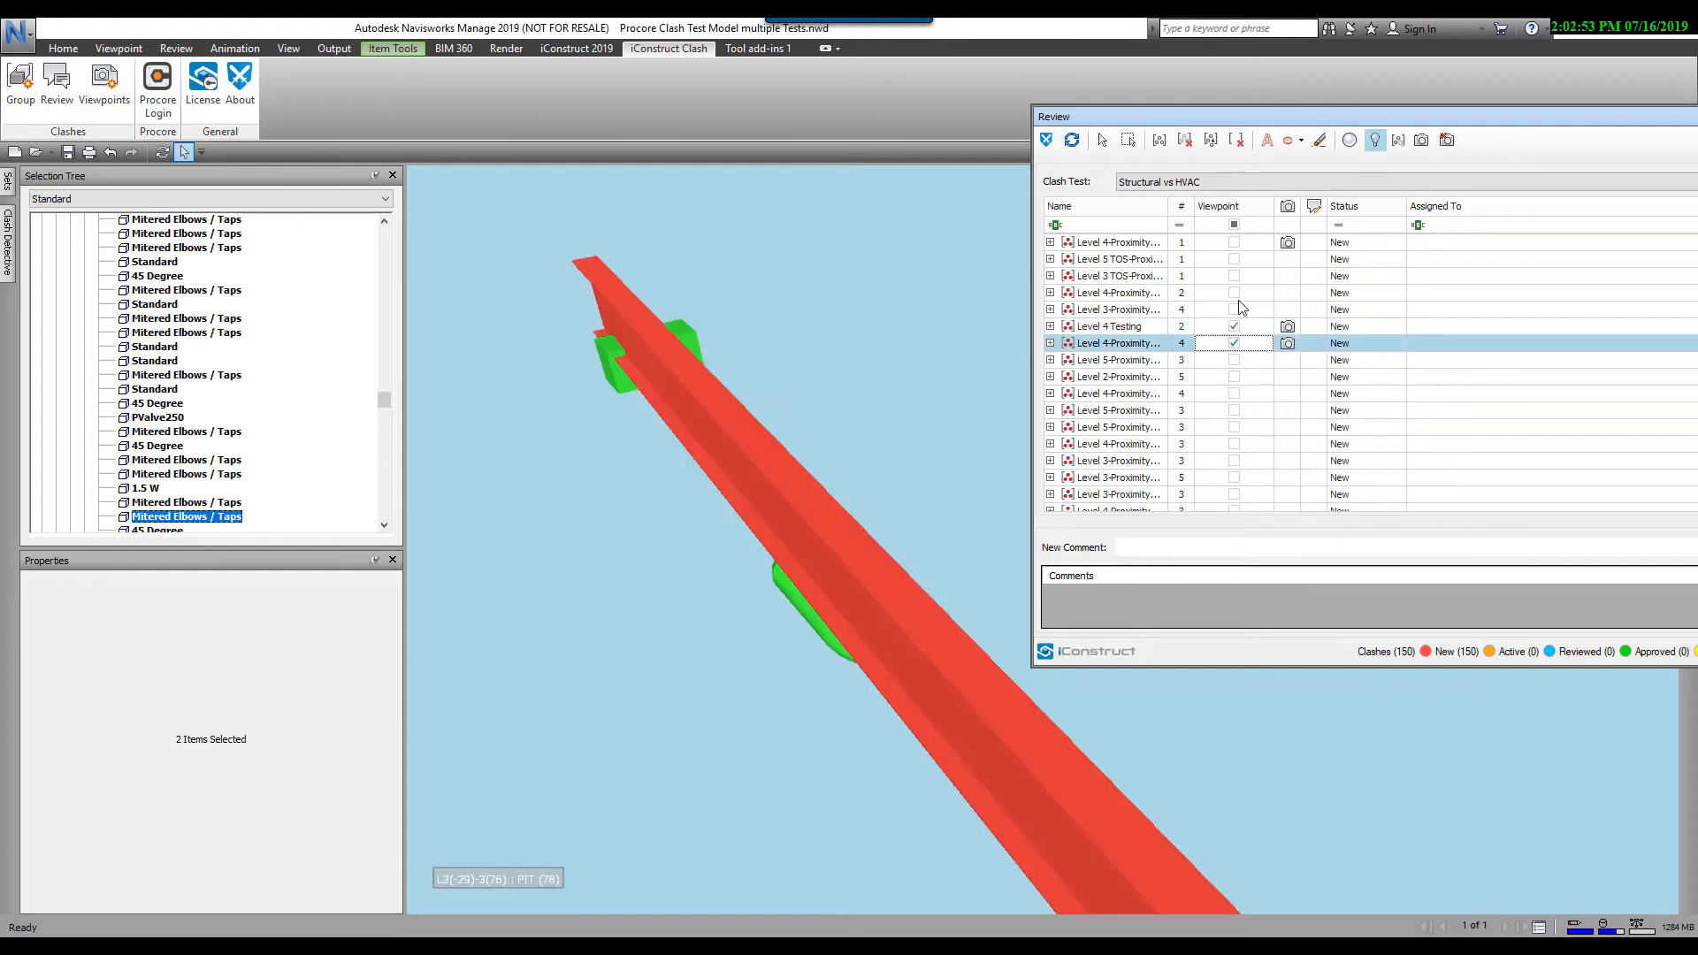
click(1235, 343)
- Frame the second four-clash Level 4 proximity group in the model, set its status to Reviewed and mark its viewpoint
click(1129, 395)
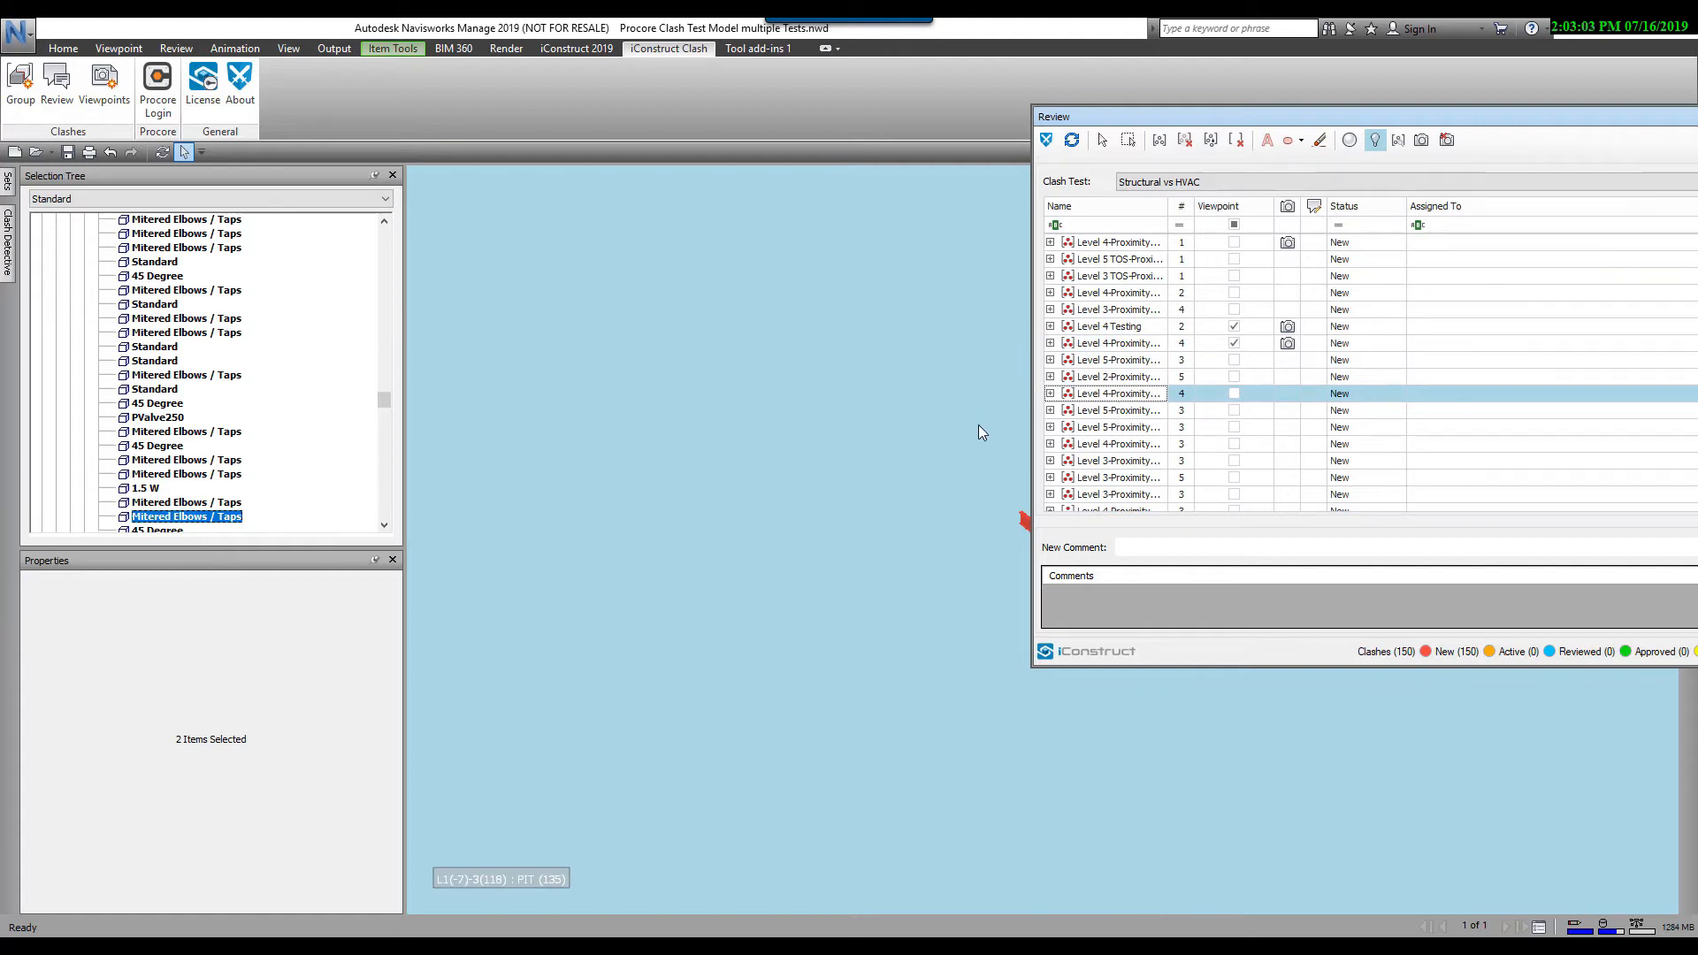
middle_drag(978, 425, 693, 354)
scroll(824, 520, up, 5)
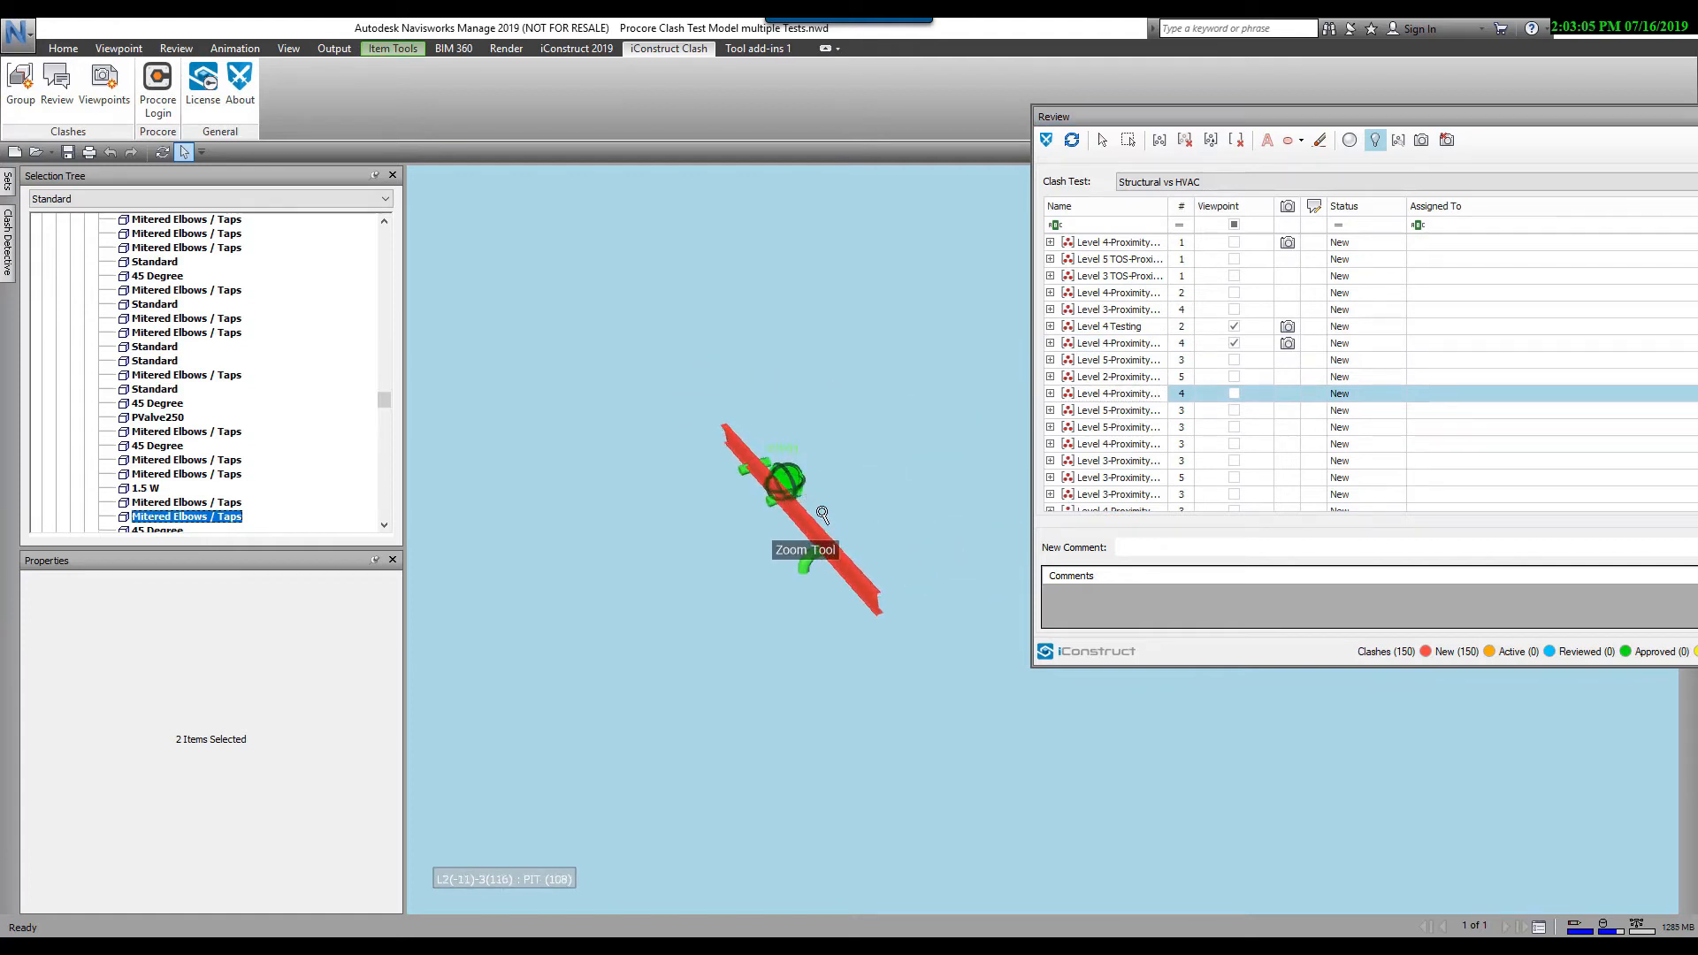
scroll(824, 520, down, 2)
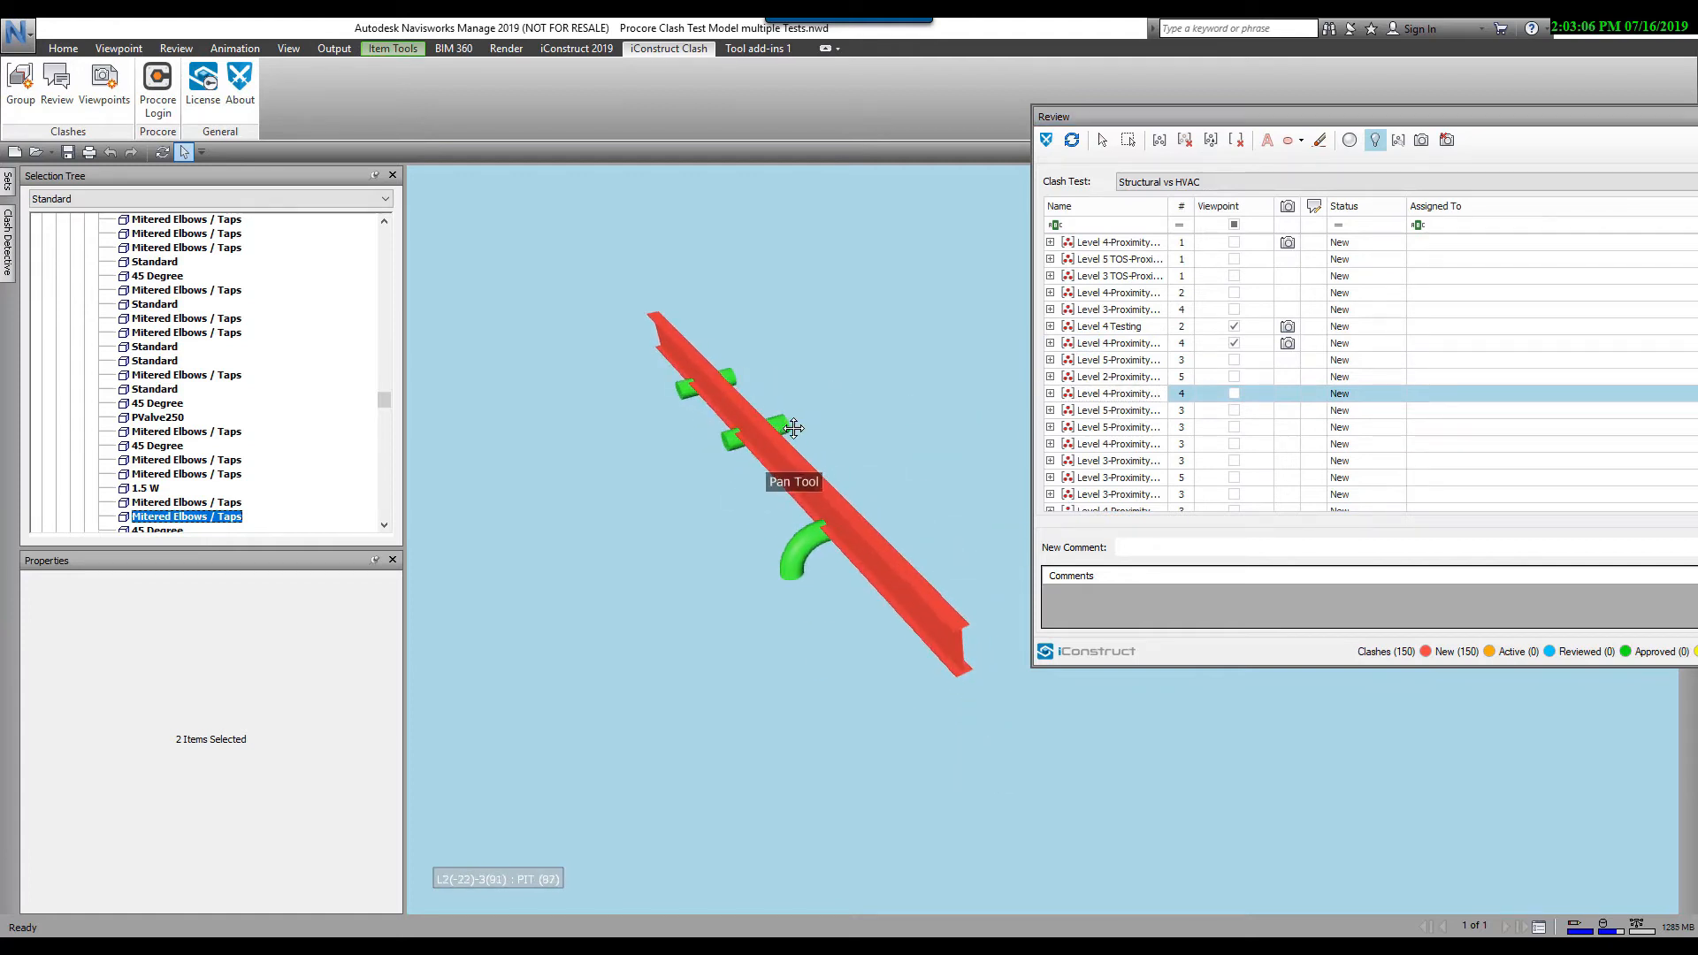
click(1359, 394)
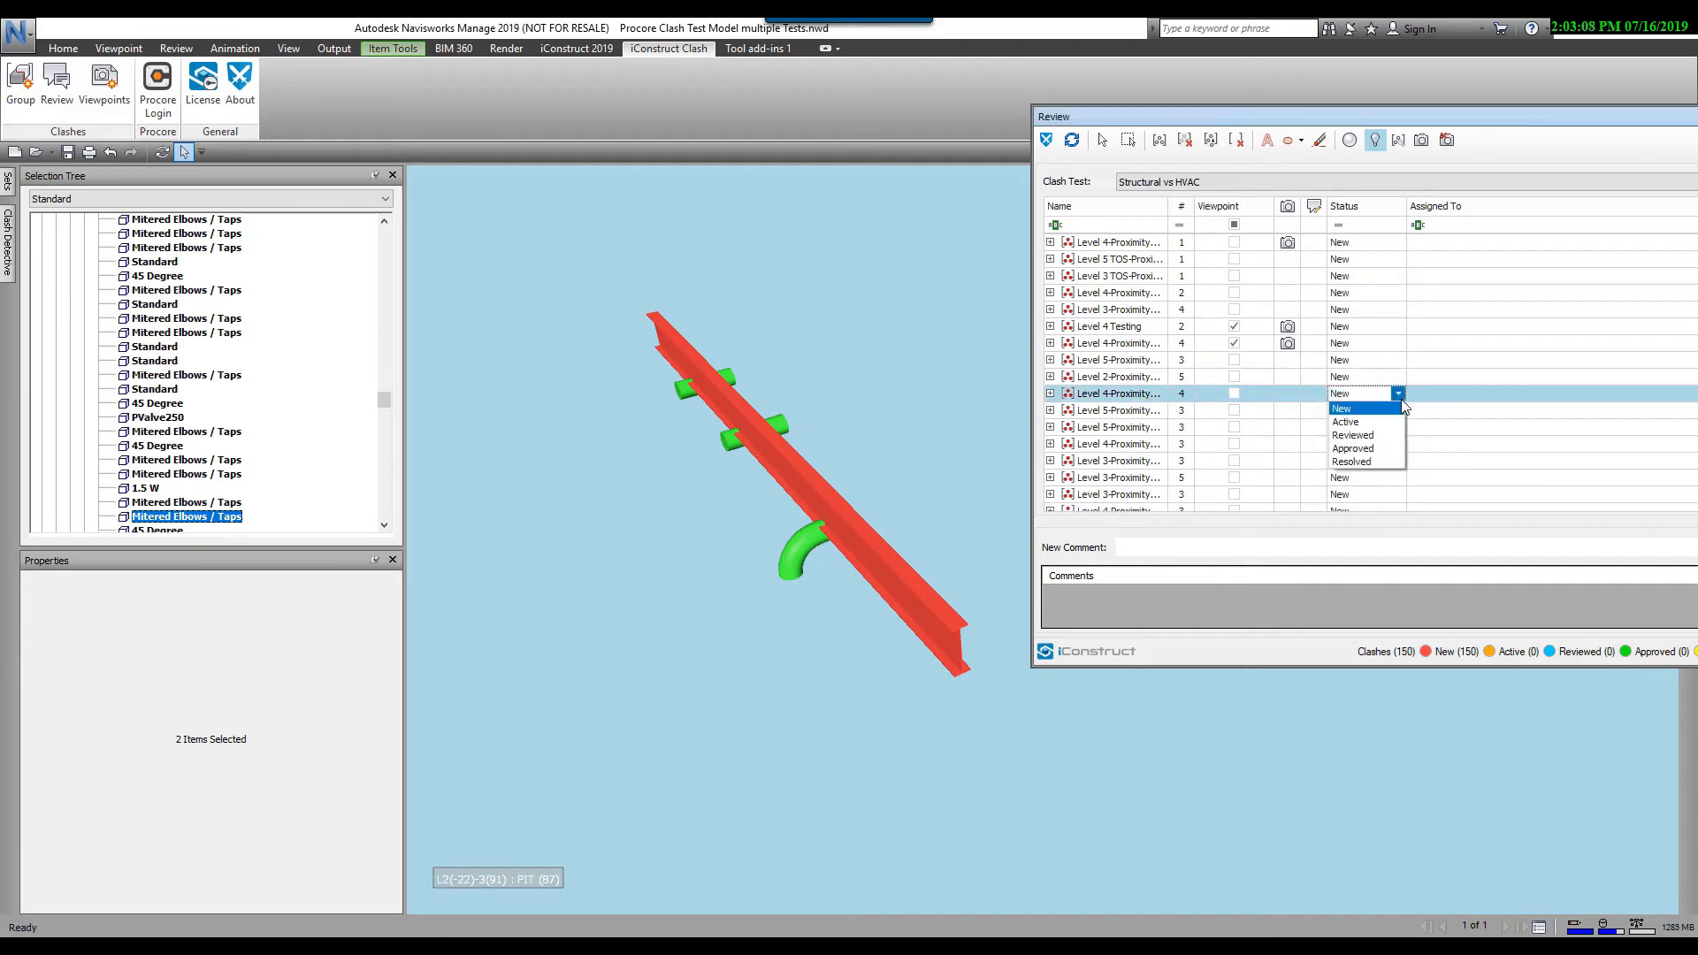
click(1353, 435)
click(1235, 393)
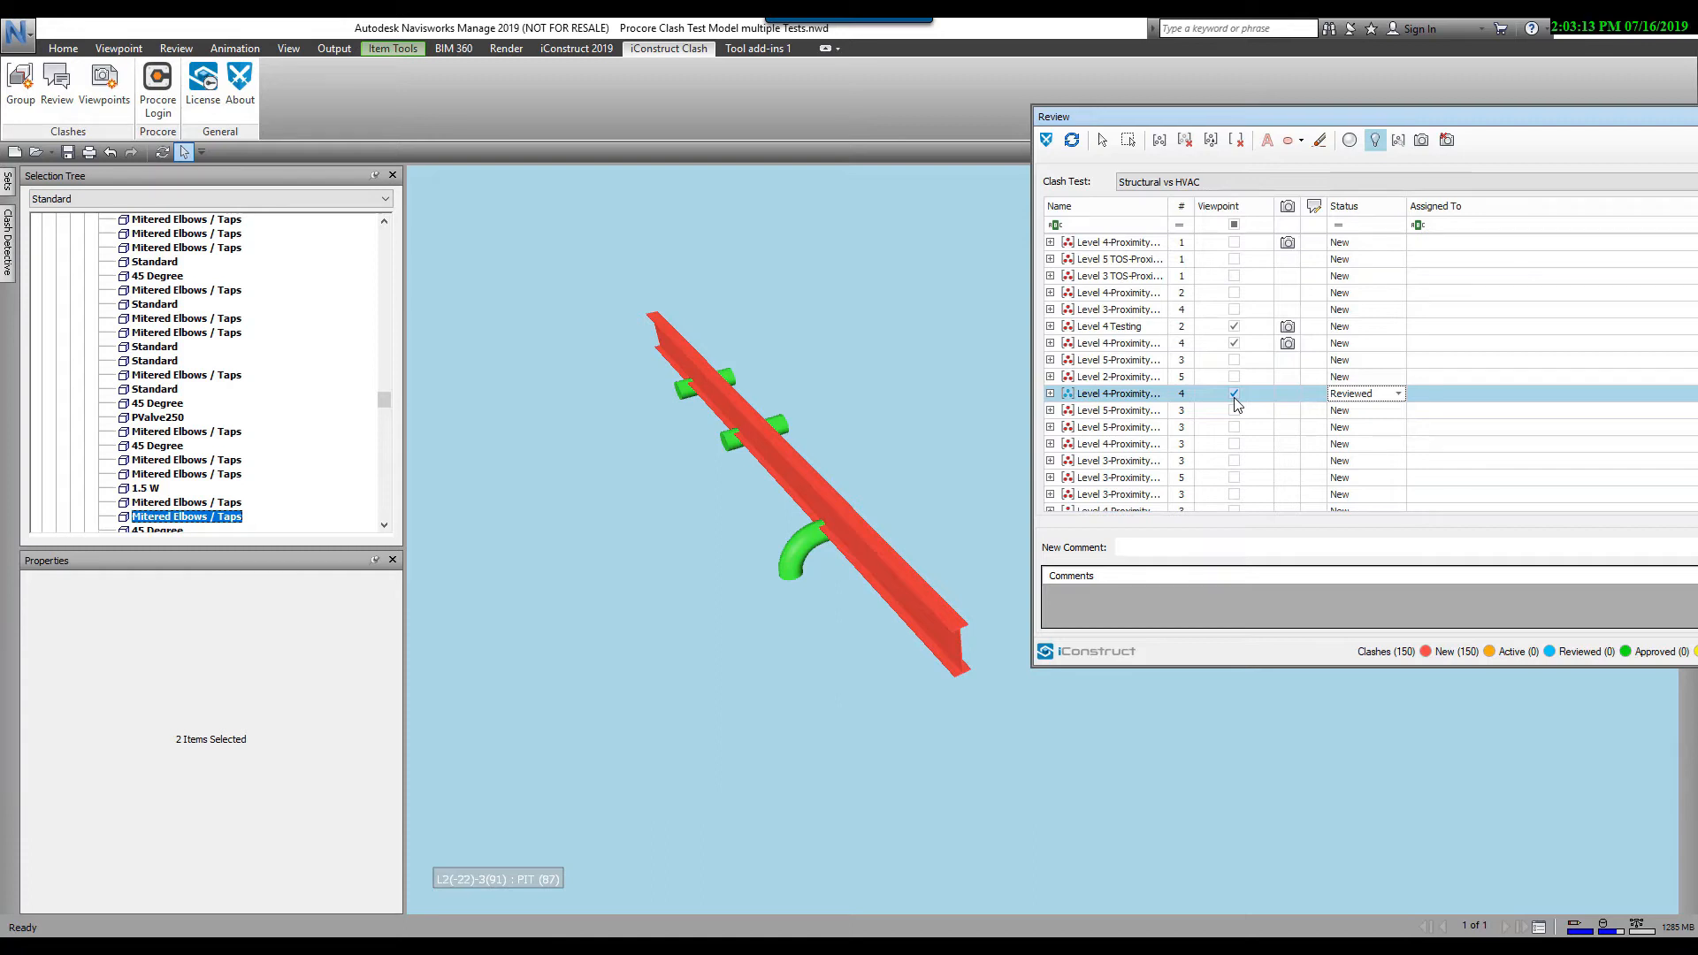
- Assign the three-clash Level 5 group below the reviewed one to the listed assignee and mark its viewpoint
click(1467, 411)
click(1467, 411)
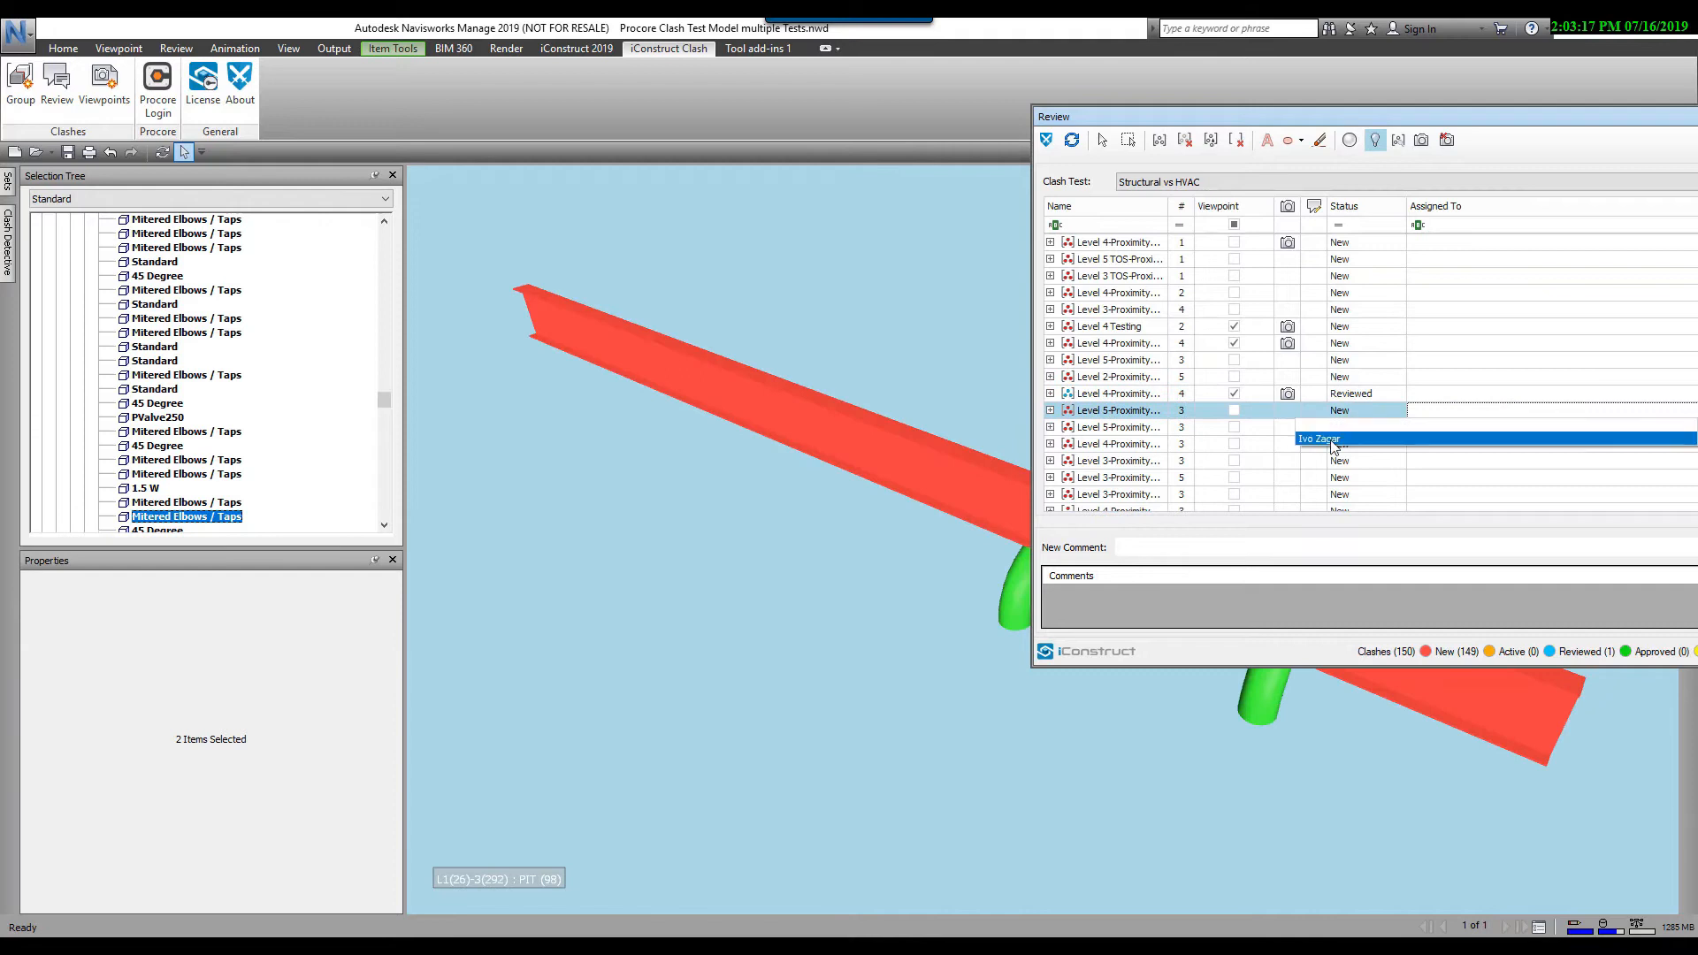
click(1324, 439)
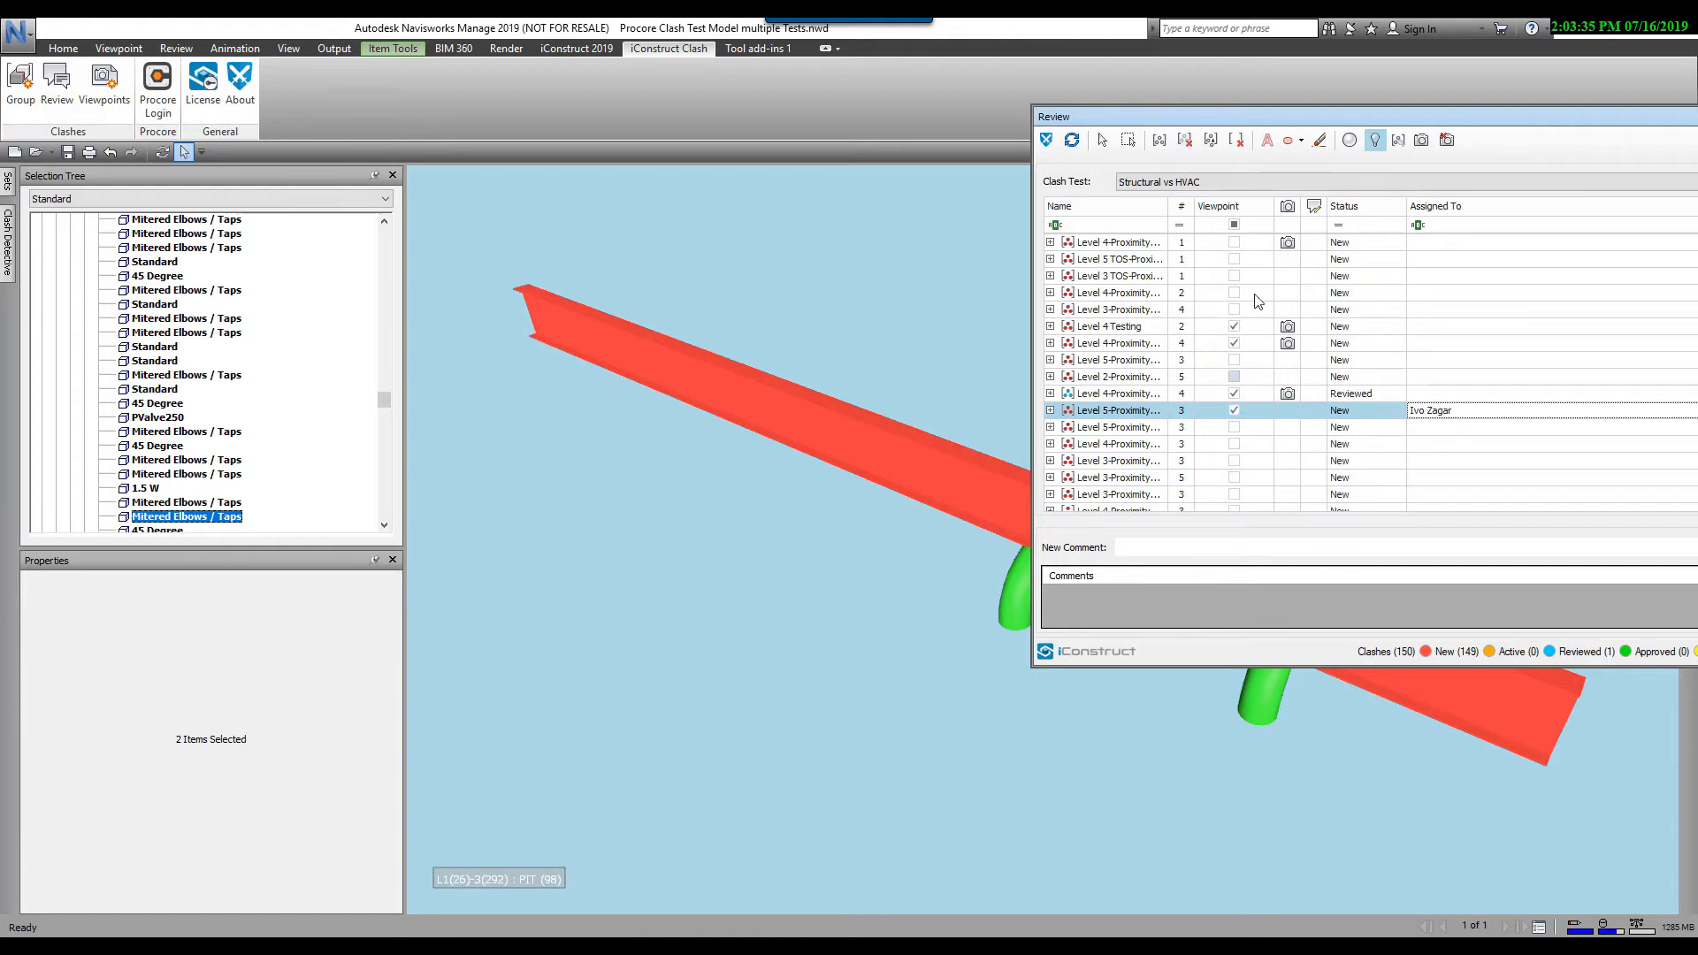
- Create a new group from the two duct taps under the upper beam in the lower of the adjacent five-clash Level 4 groups
drag(1265, 115, 1355, 114)
scroll(1242, 426, down, 5)
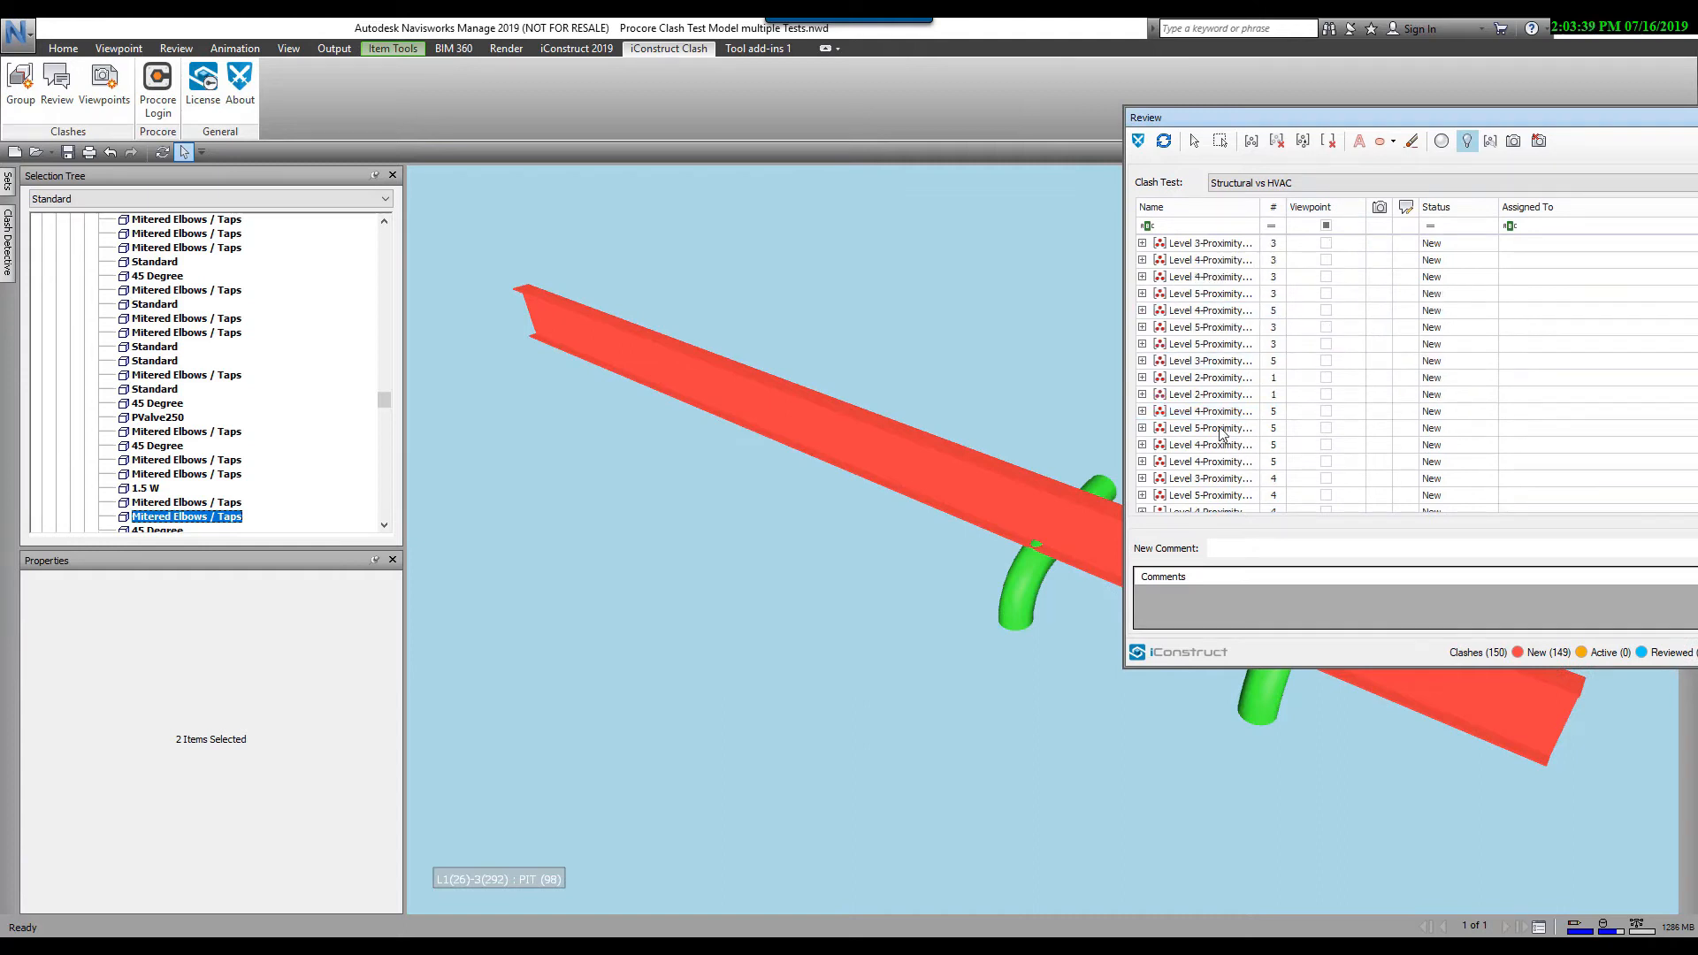
click(1234, 446)
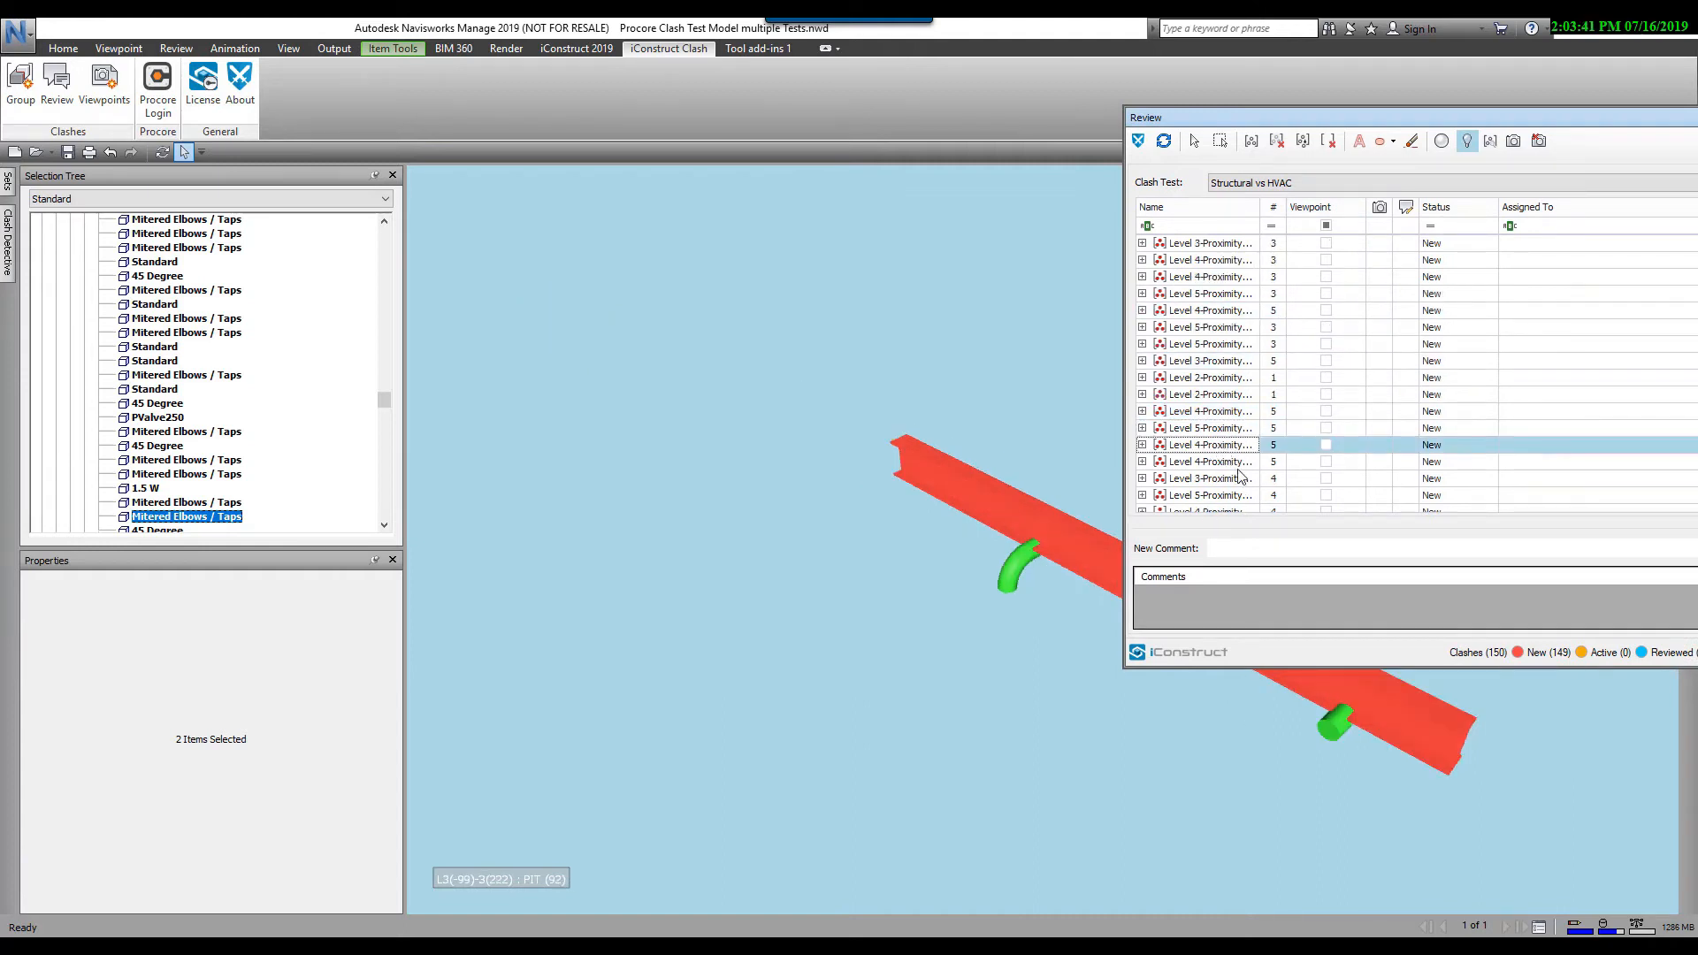
click(1231, 462)
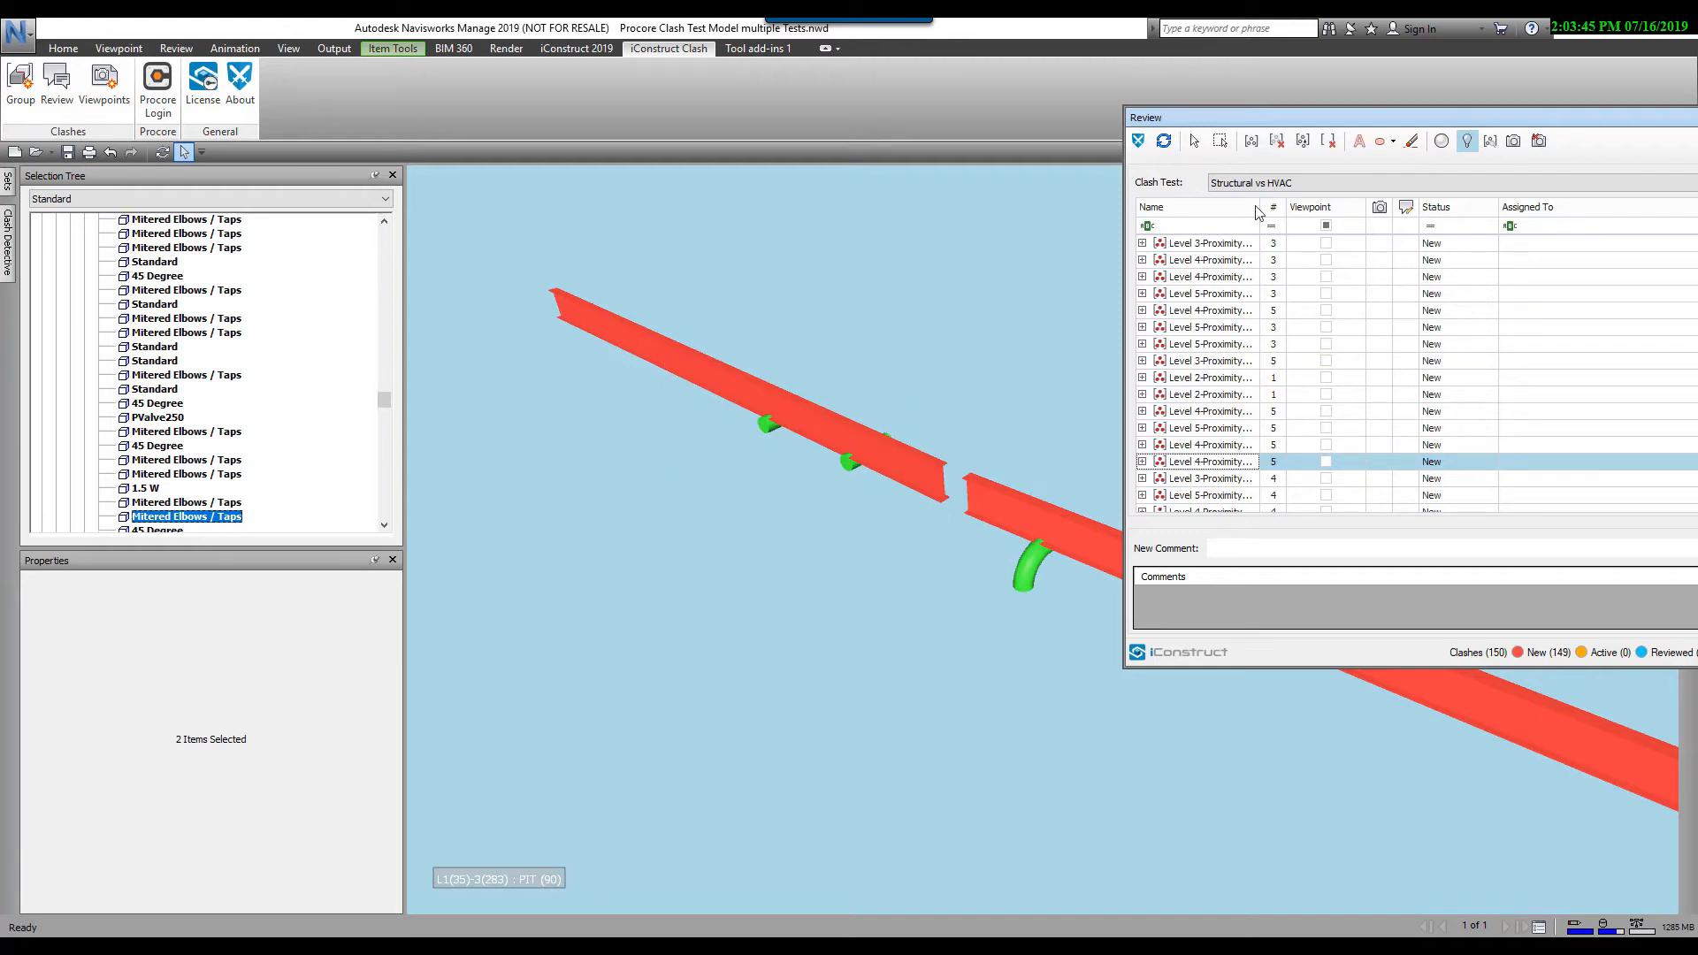
drag(699, 306, 950, 534)
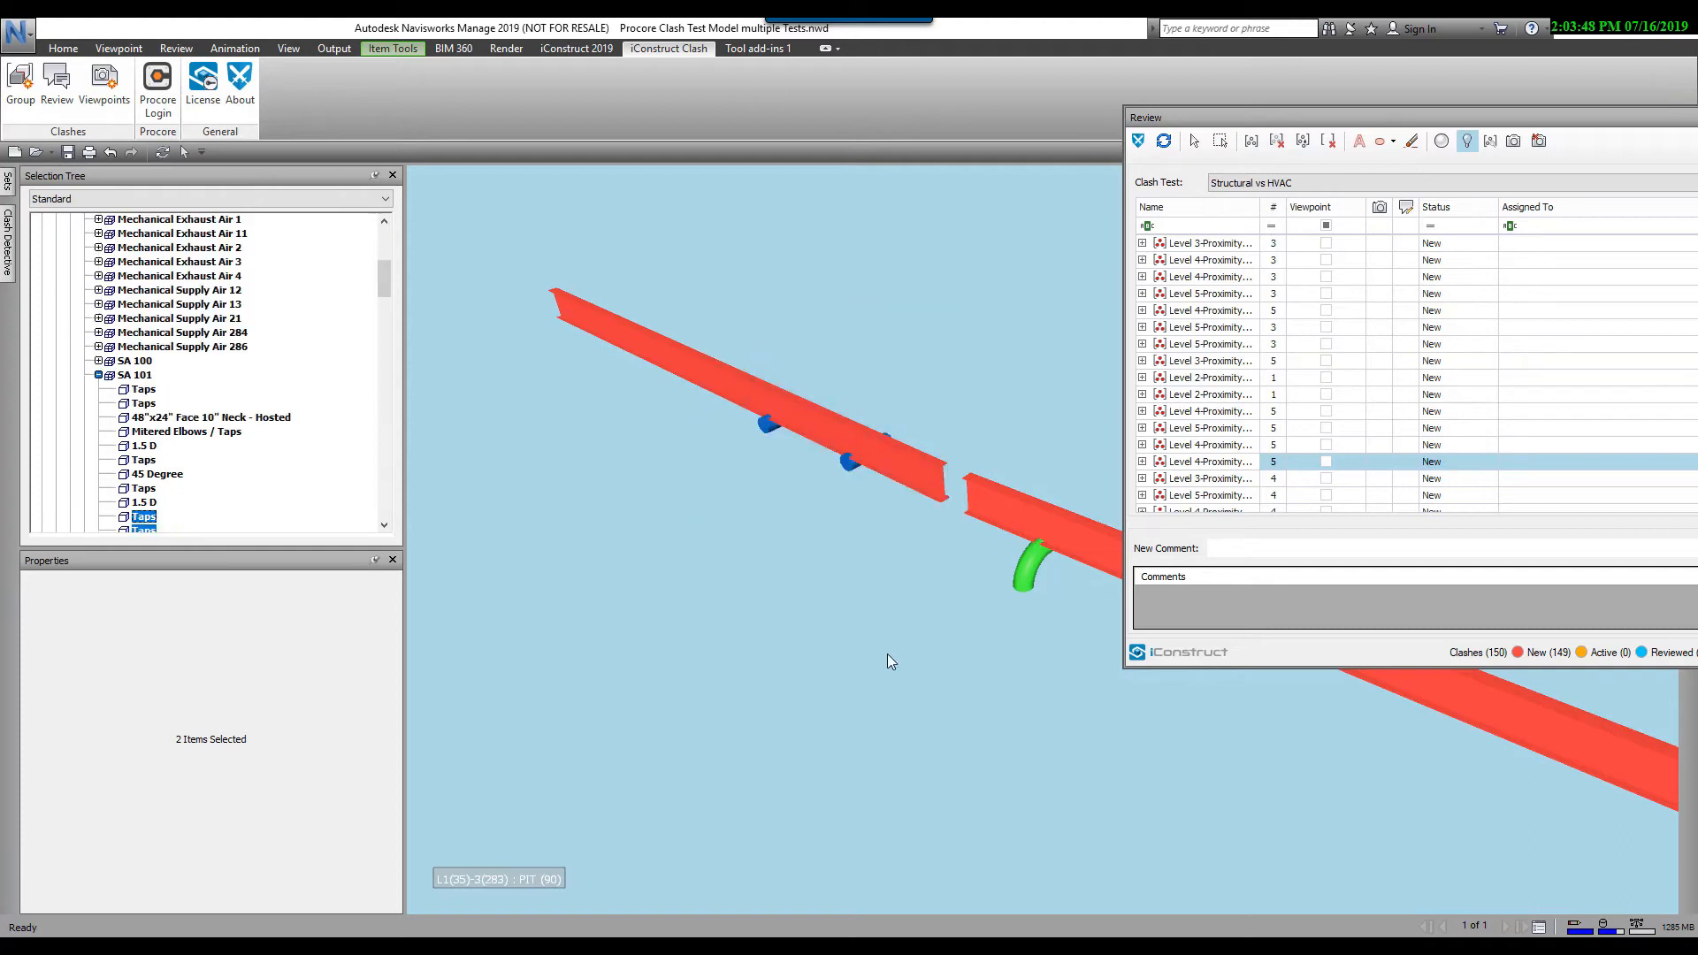
click(1251, 142)
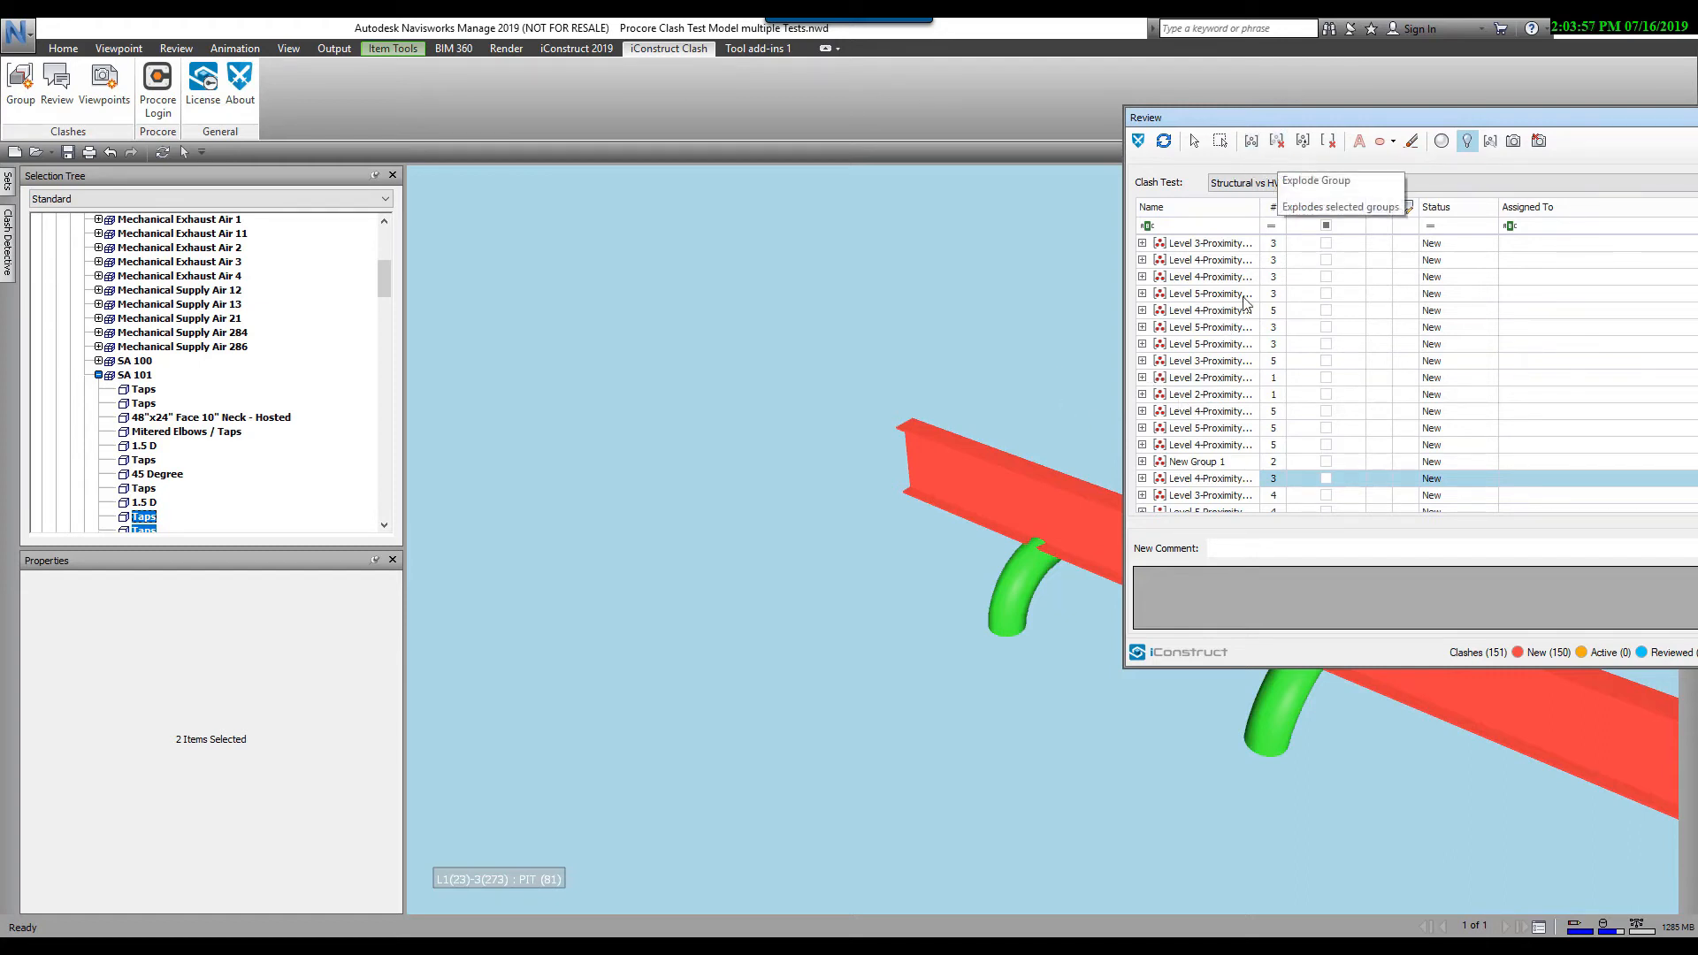
- Explode the five-clash Level 4 proximity group whose duct crosses three beams into individual clashes
click(1212, 312)
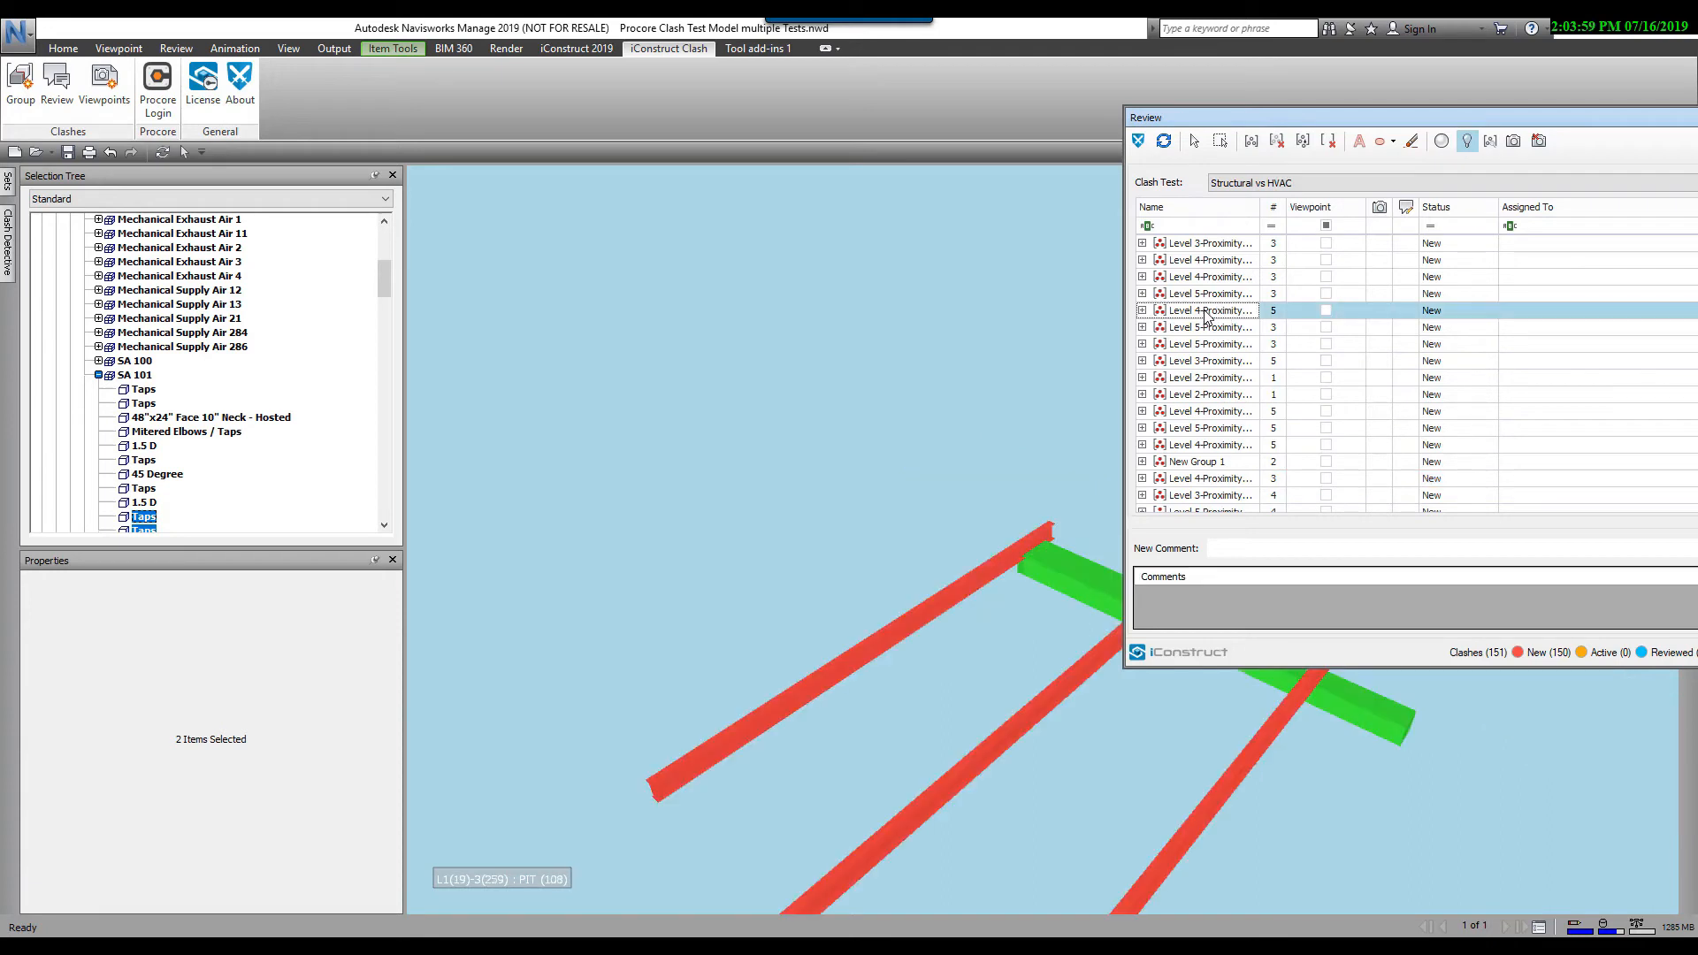
click(1278, 141)
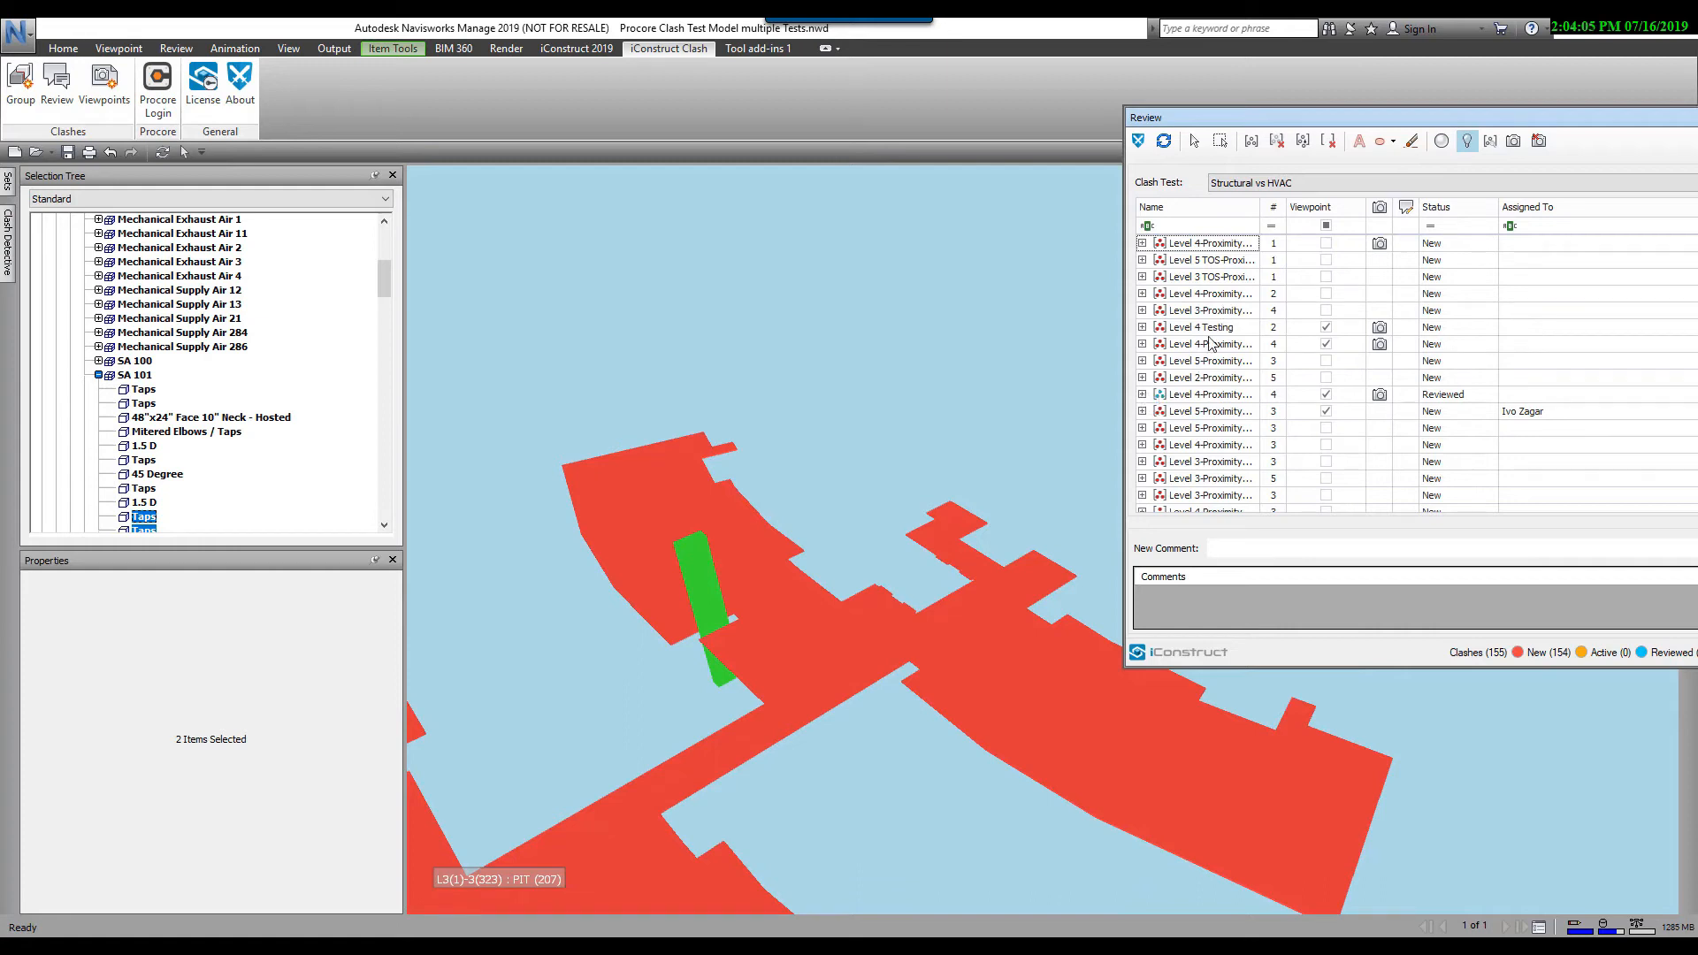
scroll(1217, 365, down, 5)
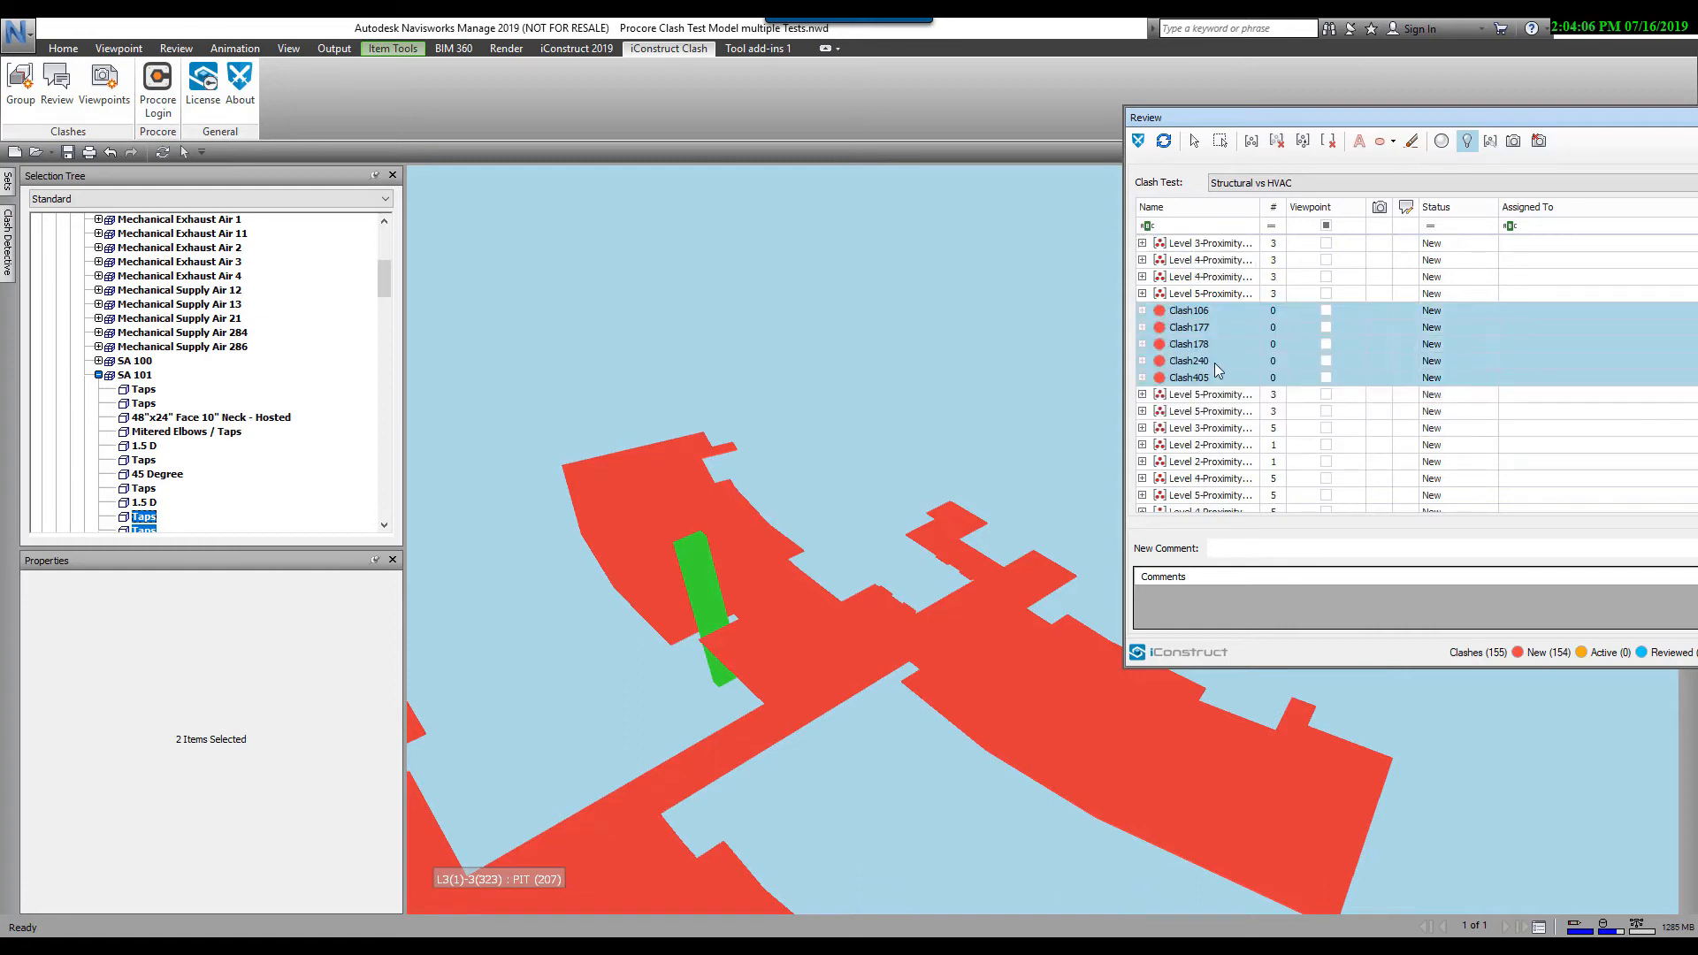
- Group the individual clashes Clash106, Clash177 and Clash178 into a new clash group
click(1191, 311)
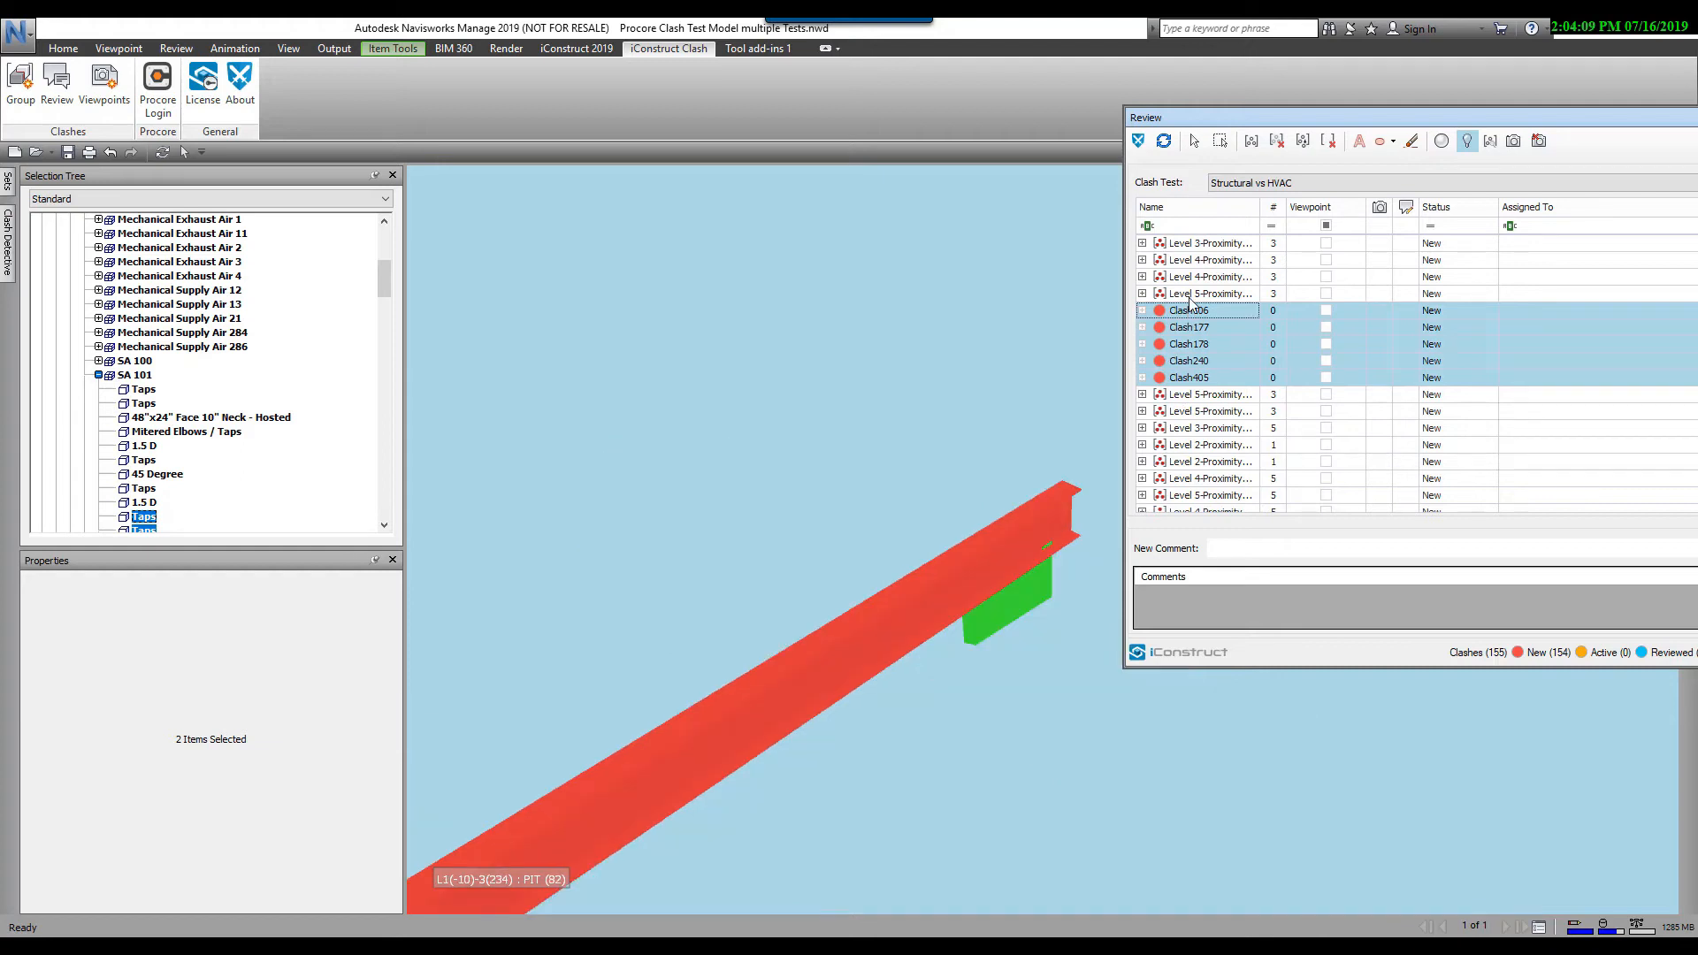
click(1200, 408)
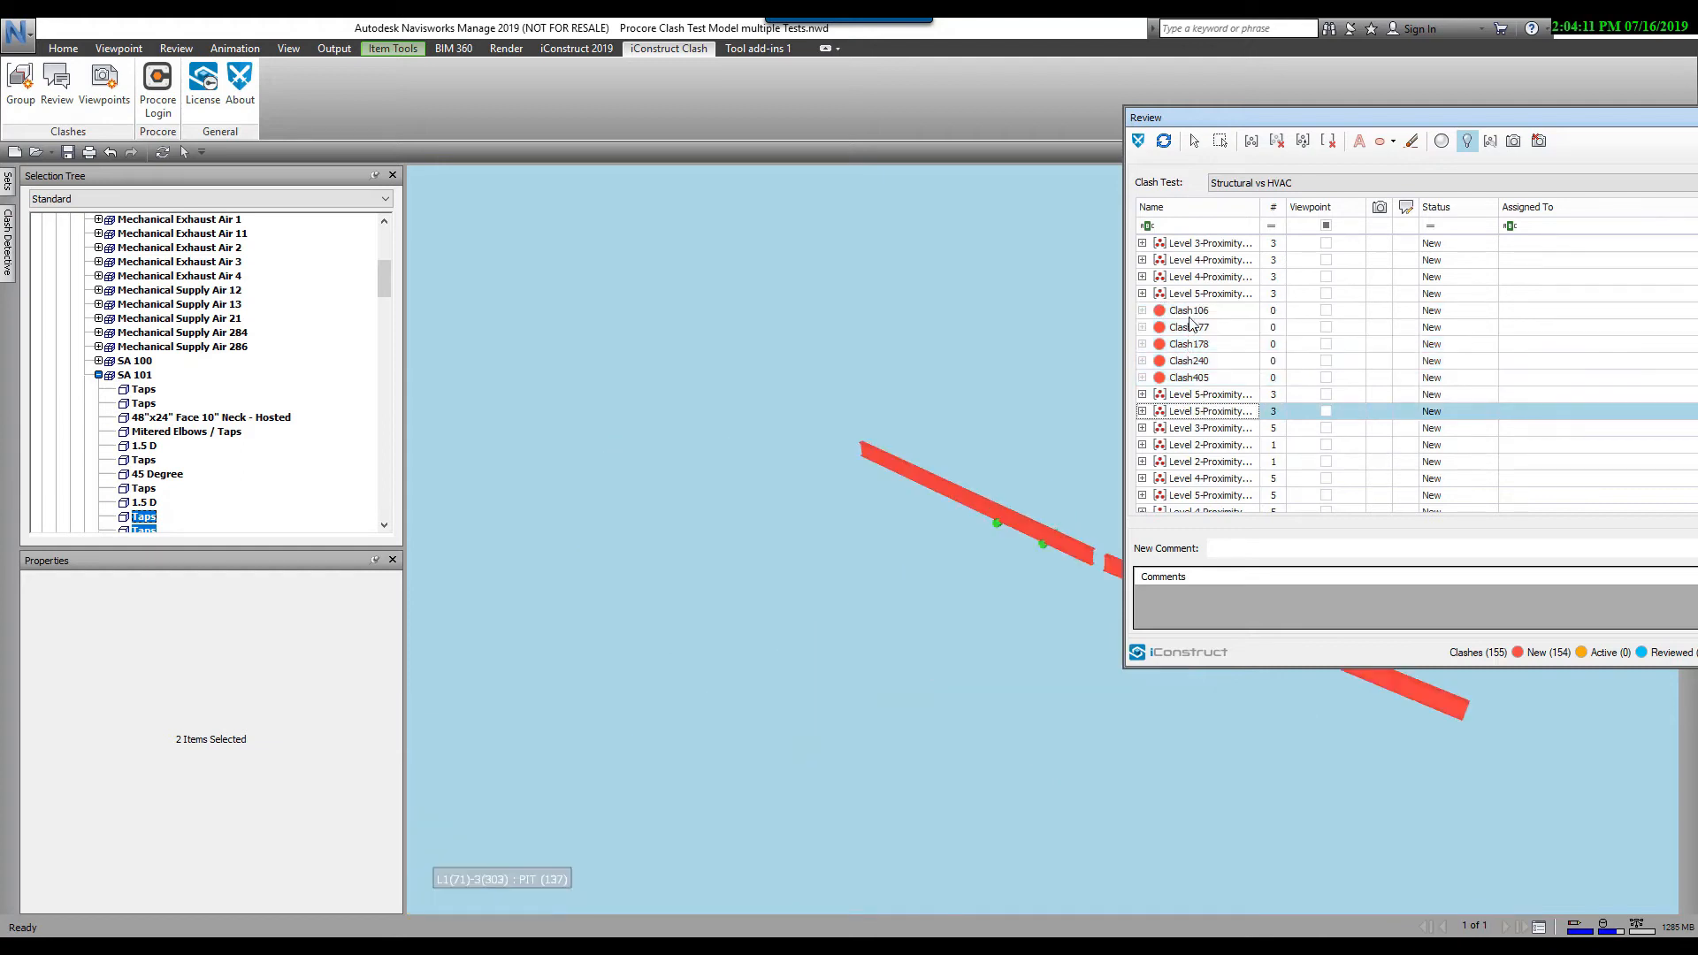
click(1187, 312)
shift+click(1187, 345)
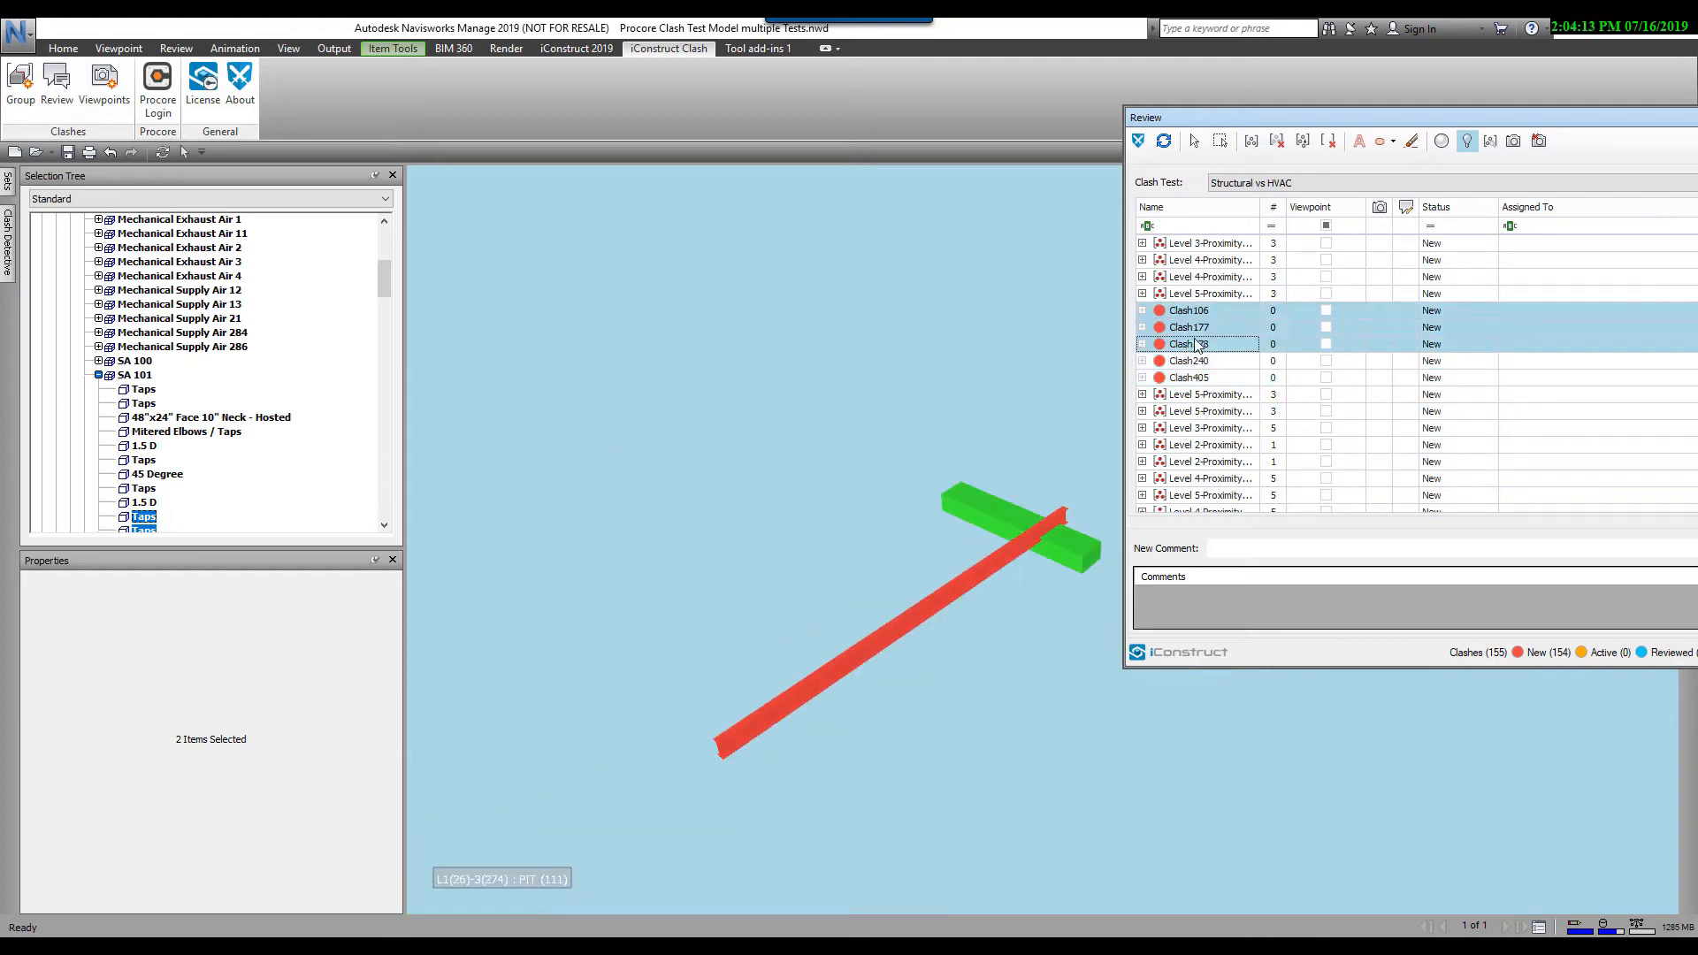
click(1252, 141)
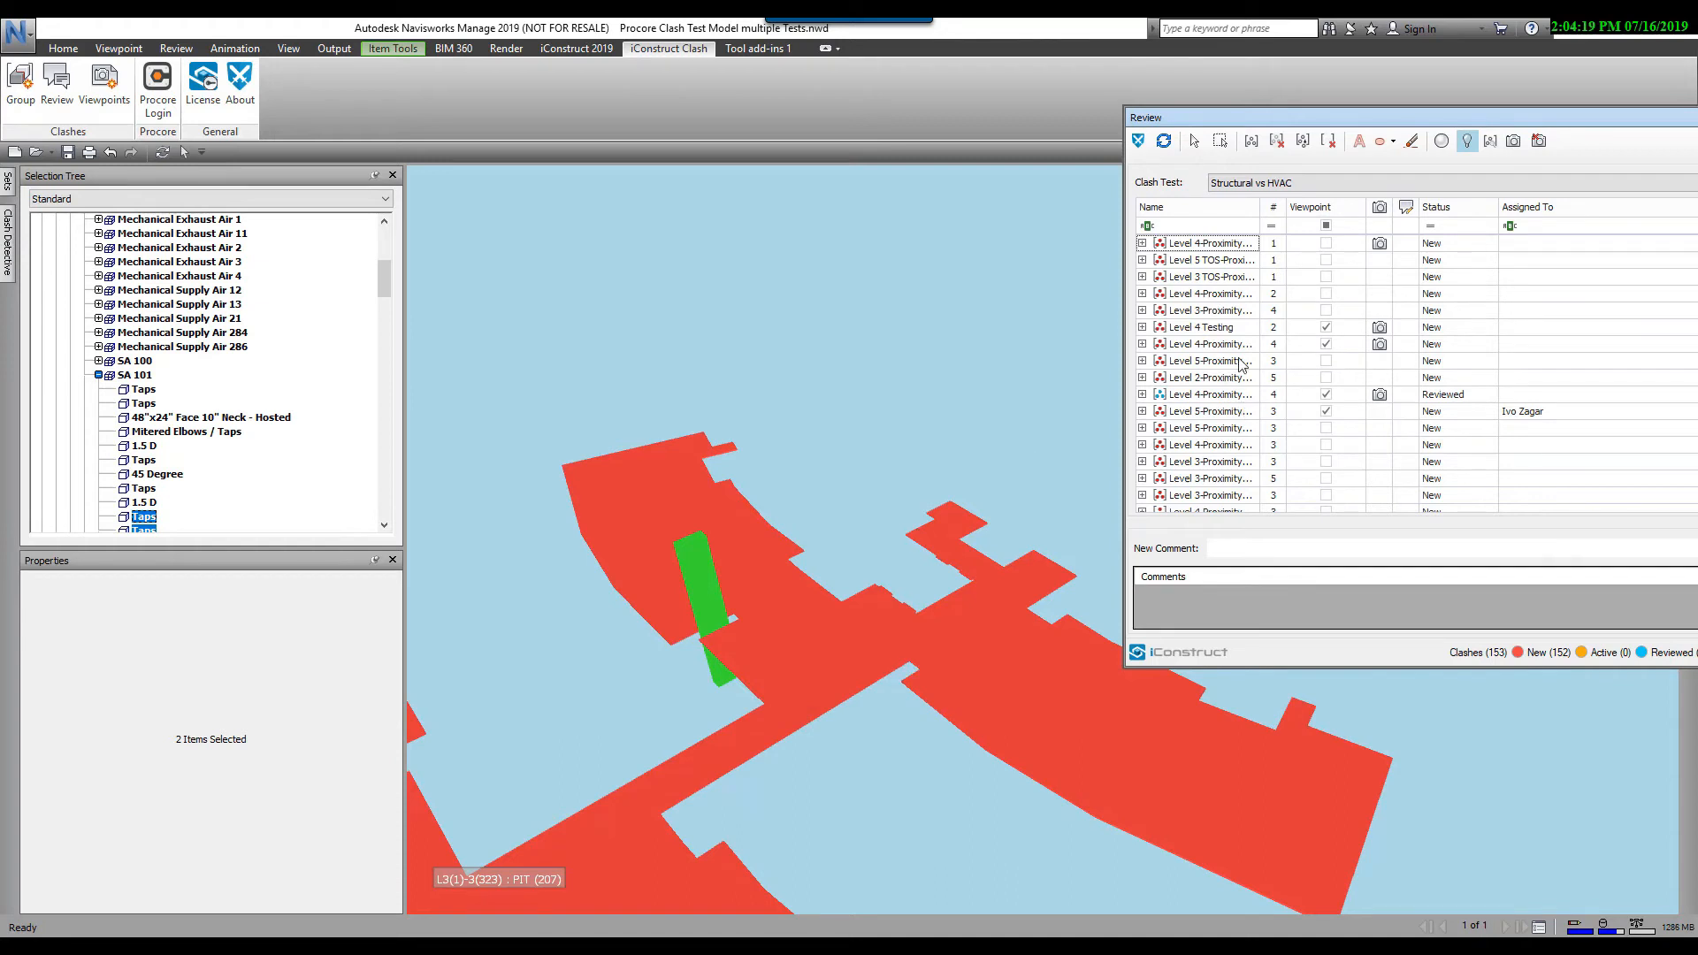
- Remove the rectangular duct's clash from the five-clash Level 2 proximity group and display it as a separate clash
click(1219, 381)
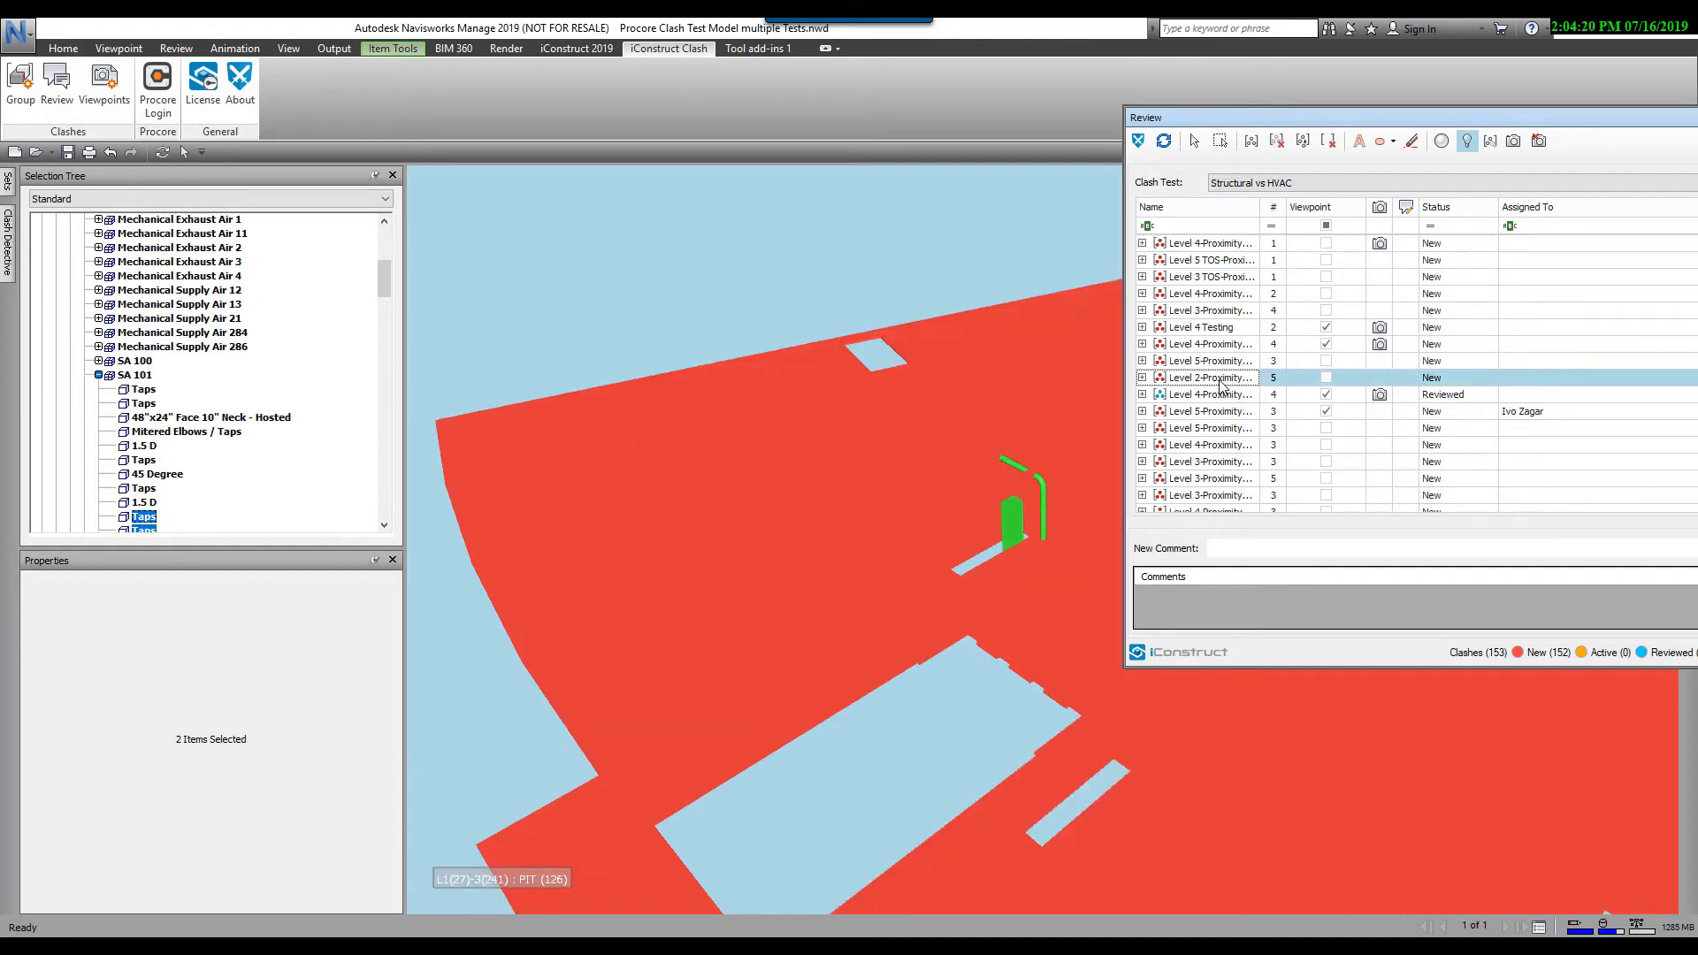
click(1014, 515)
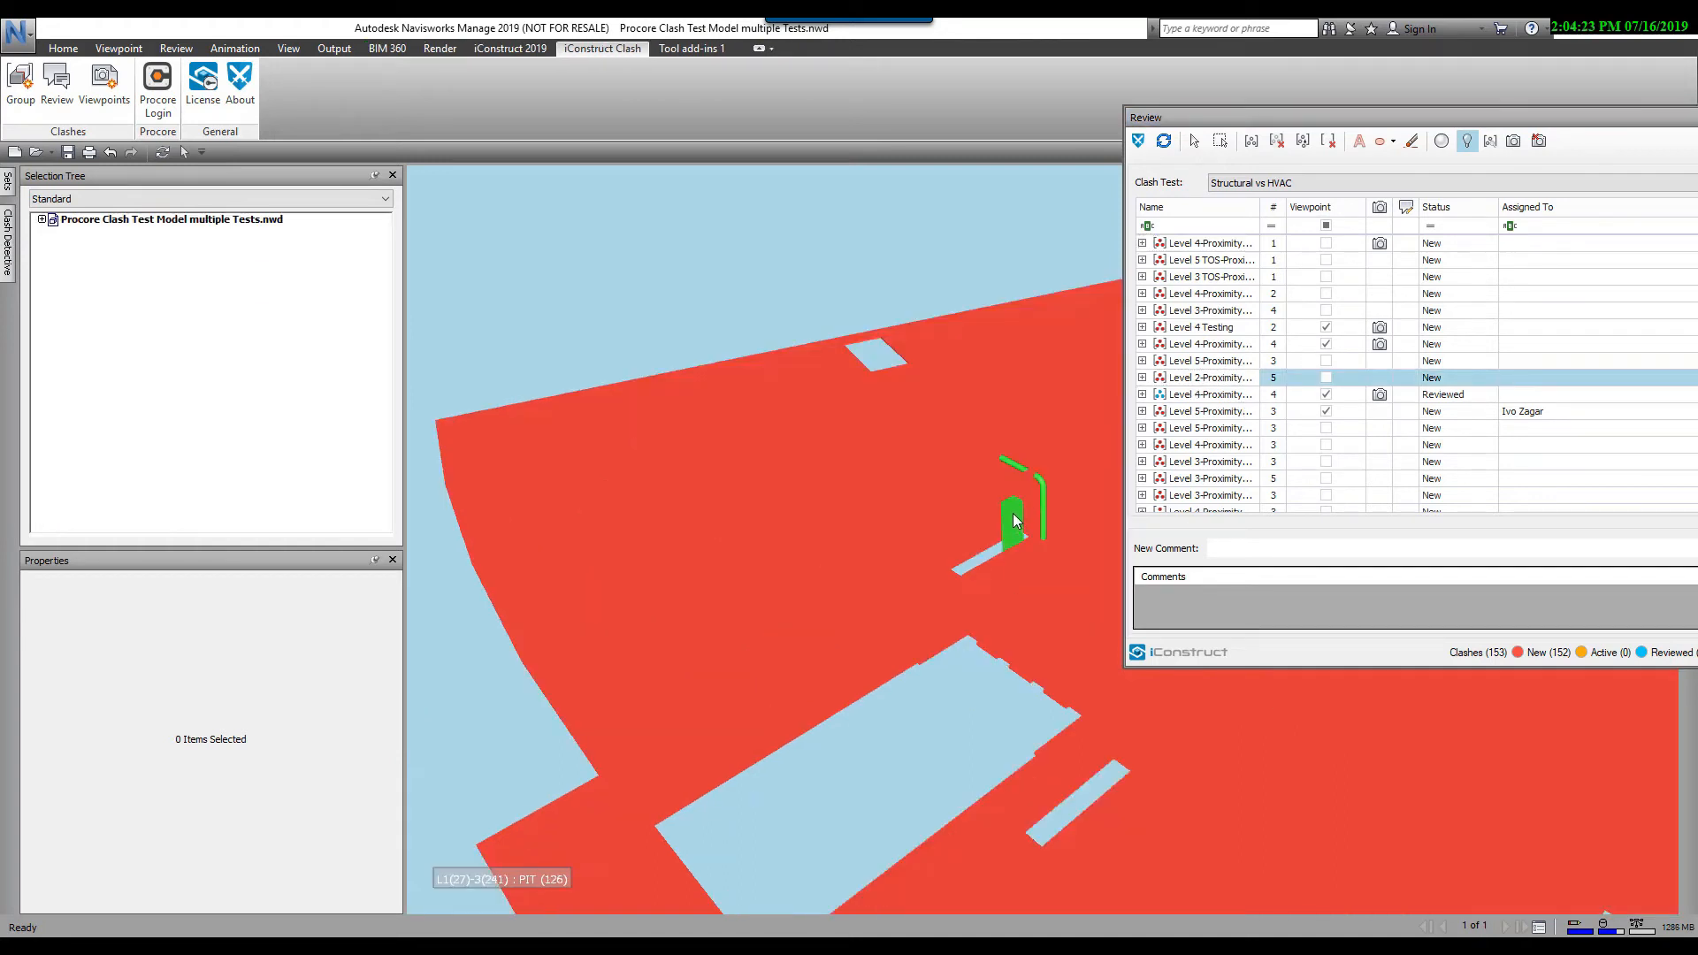
click(1017, 529)
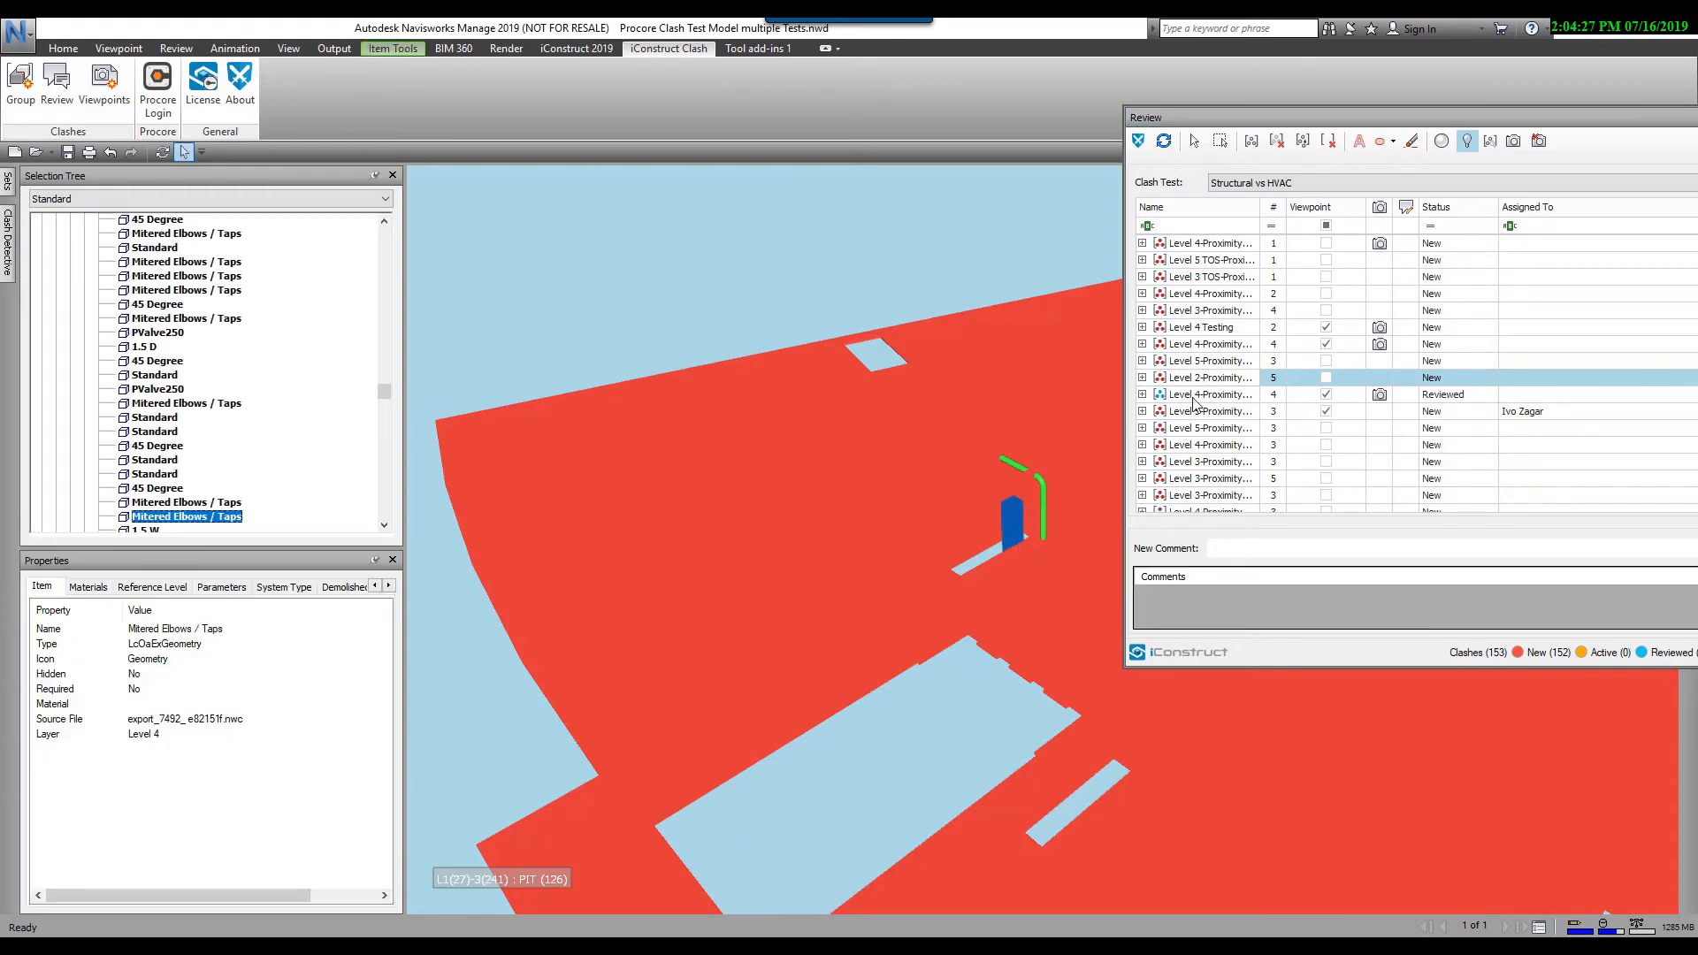
click(1303, 141)
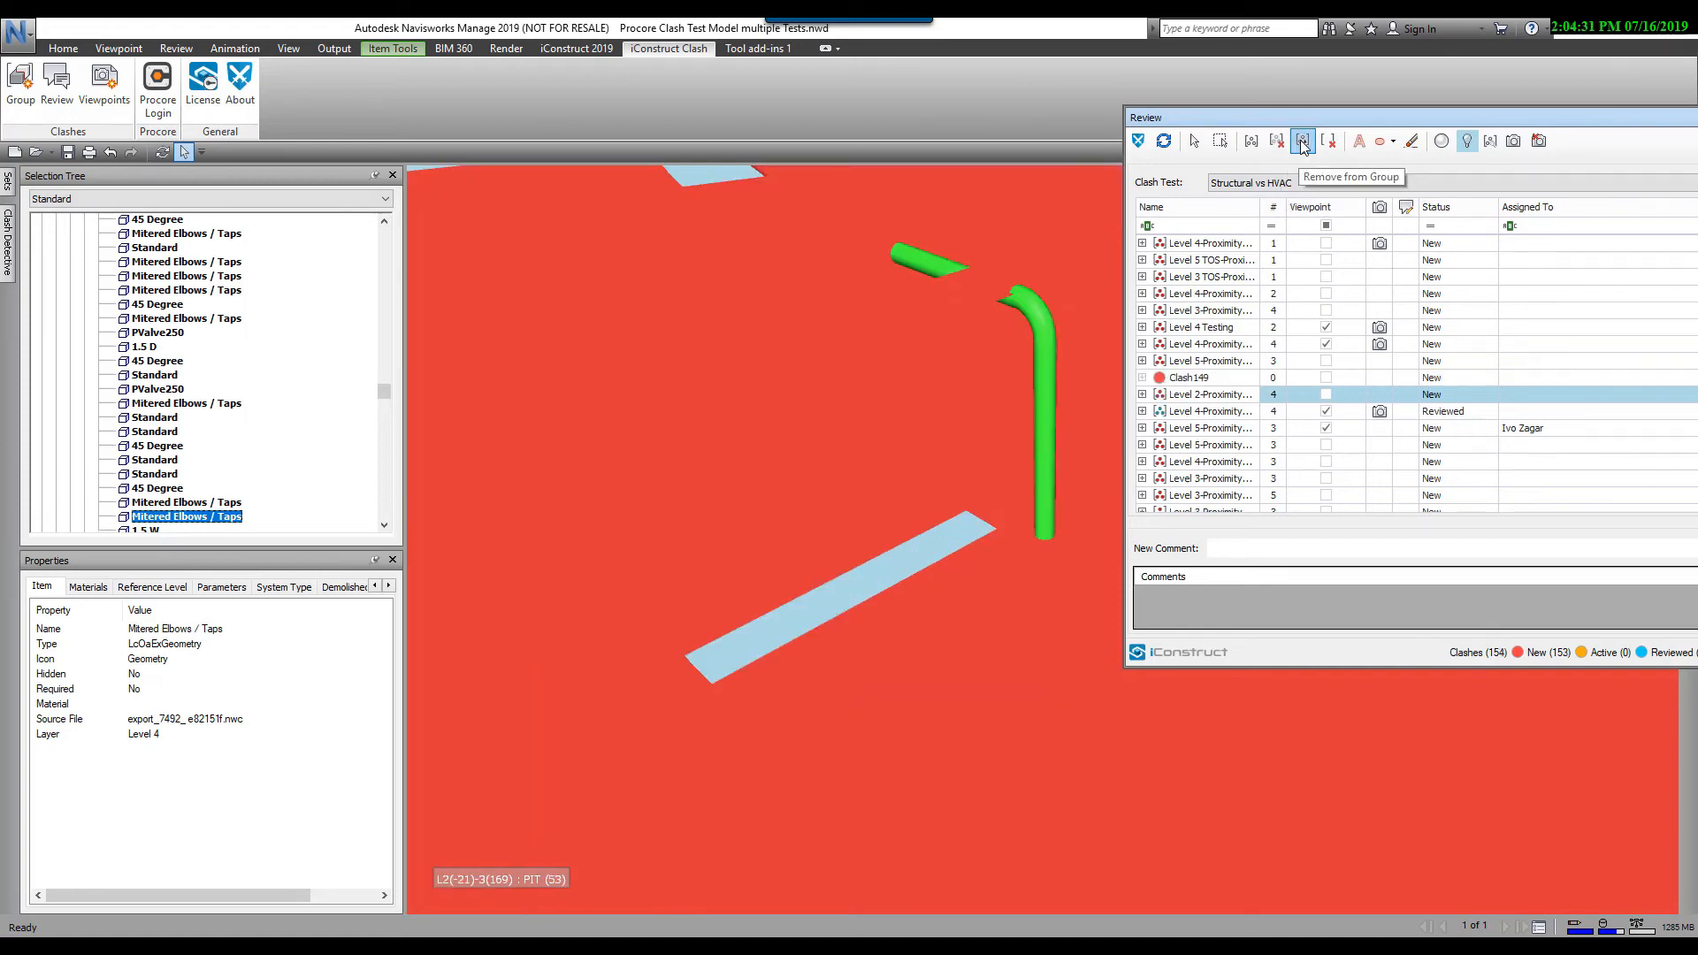
click(1185, 379)
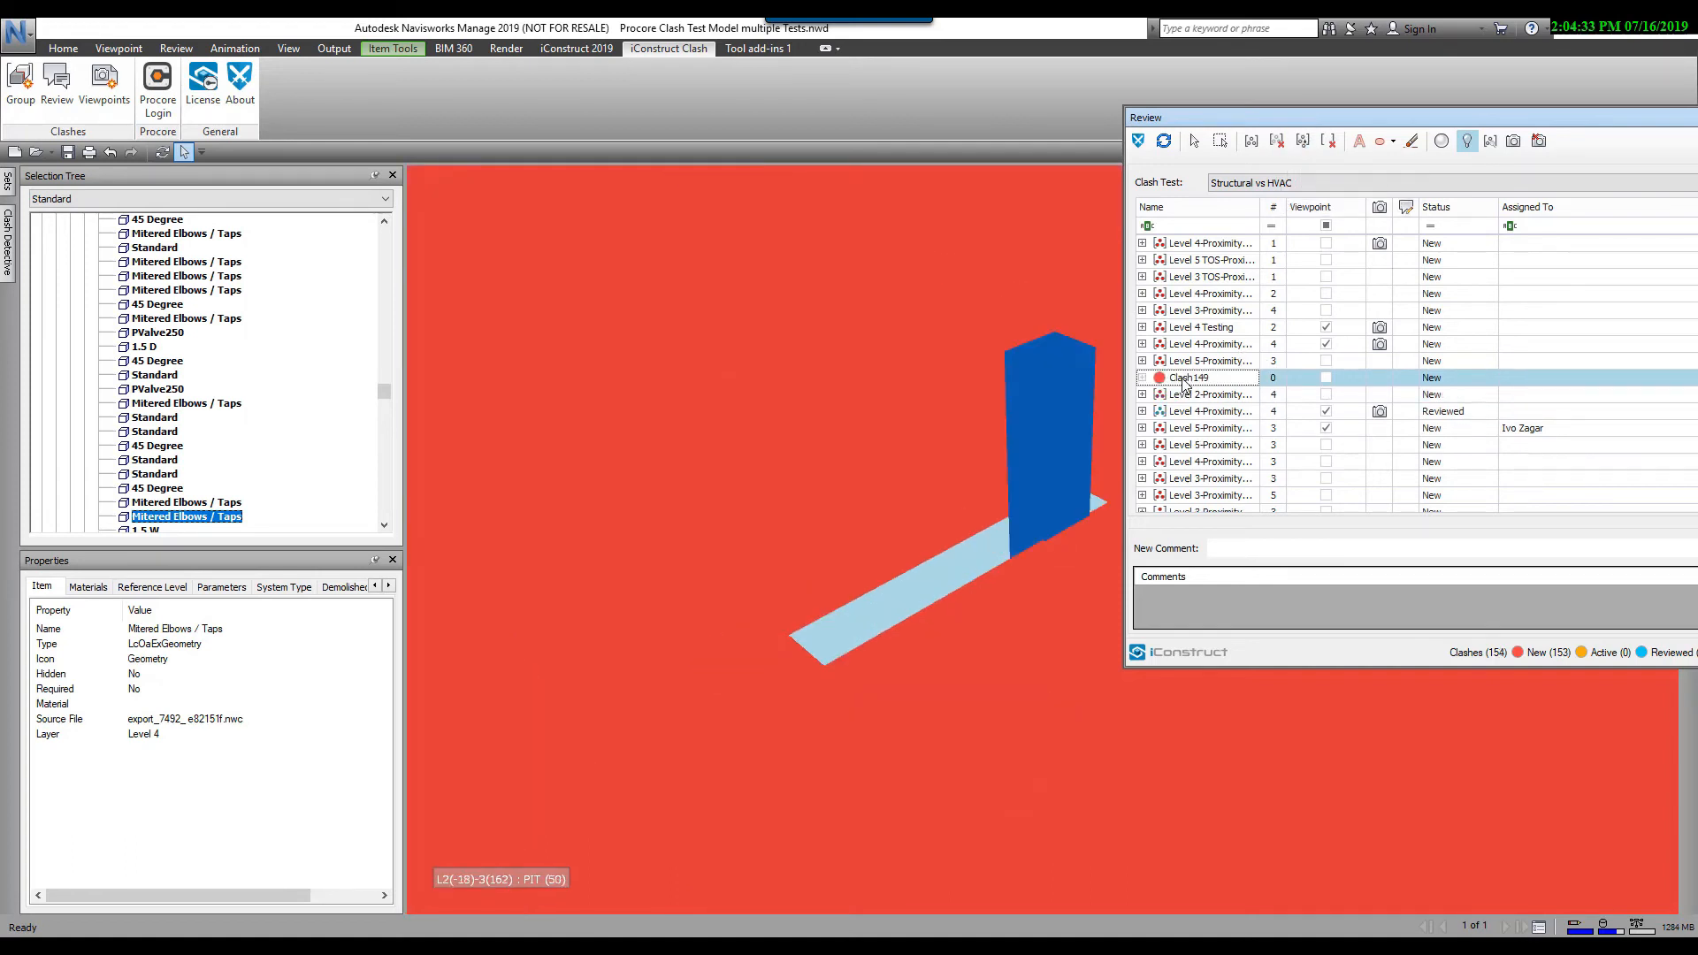
- Draw a redline ellipse around the remaining green ducts in the four-clash Level 2 group, with the surrounding floor in view
click(1197, 397)
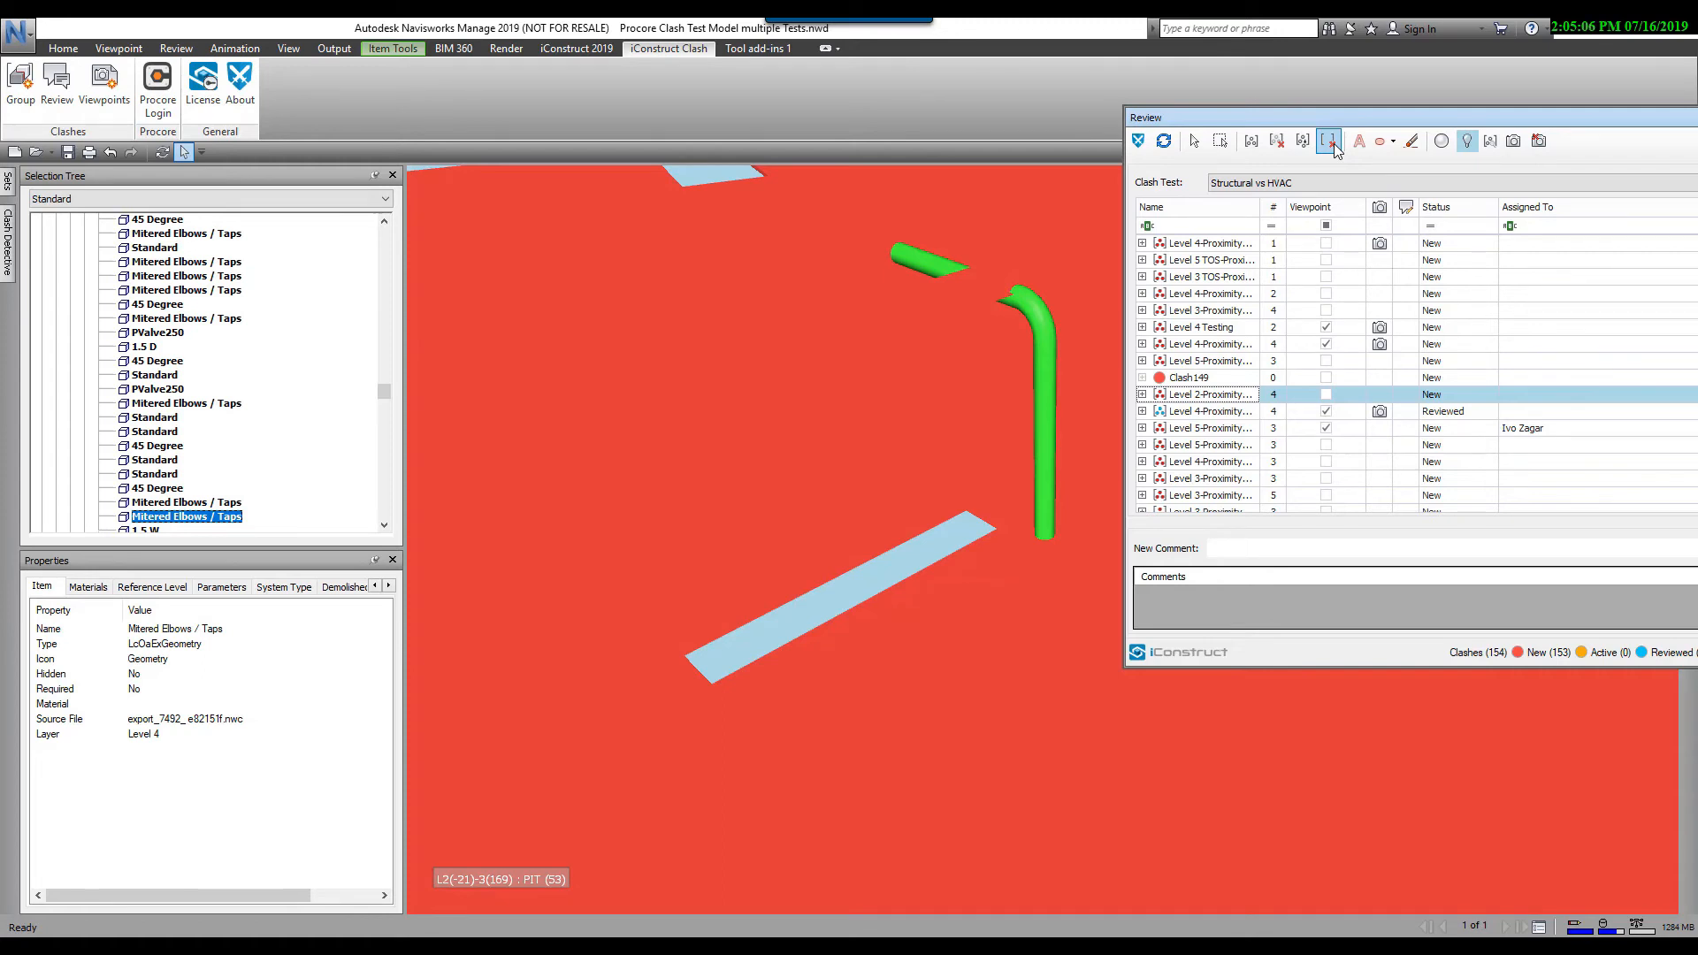
click(1393, 142)
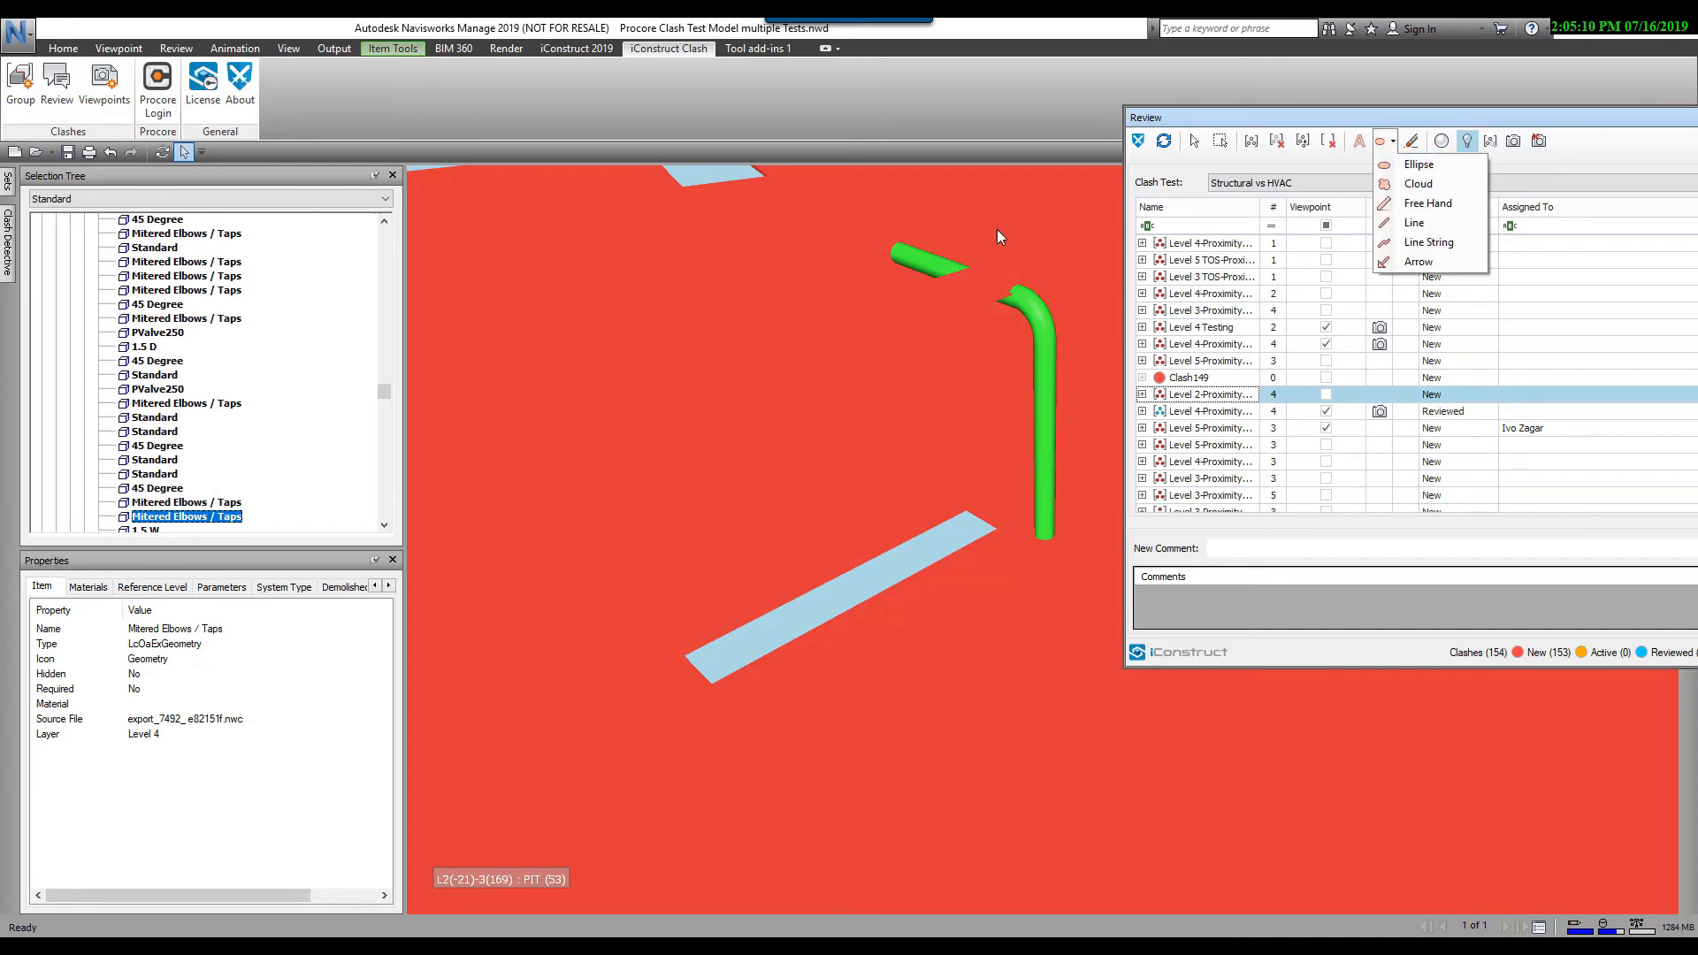
middle_drag(1002, 253, 846, 311)
scroll(846, 311, down, 4)
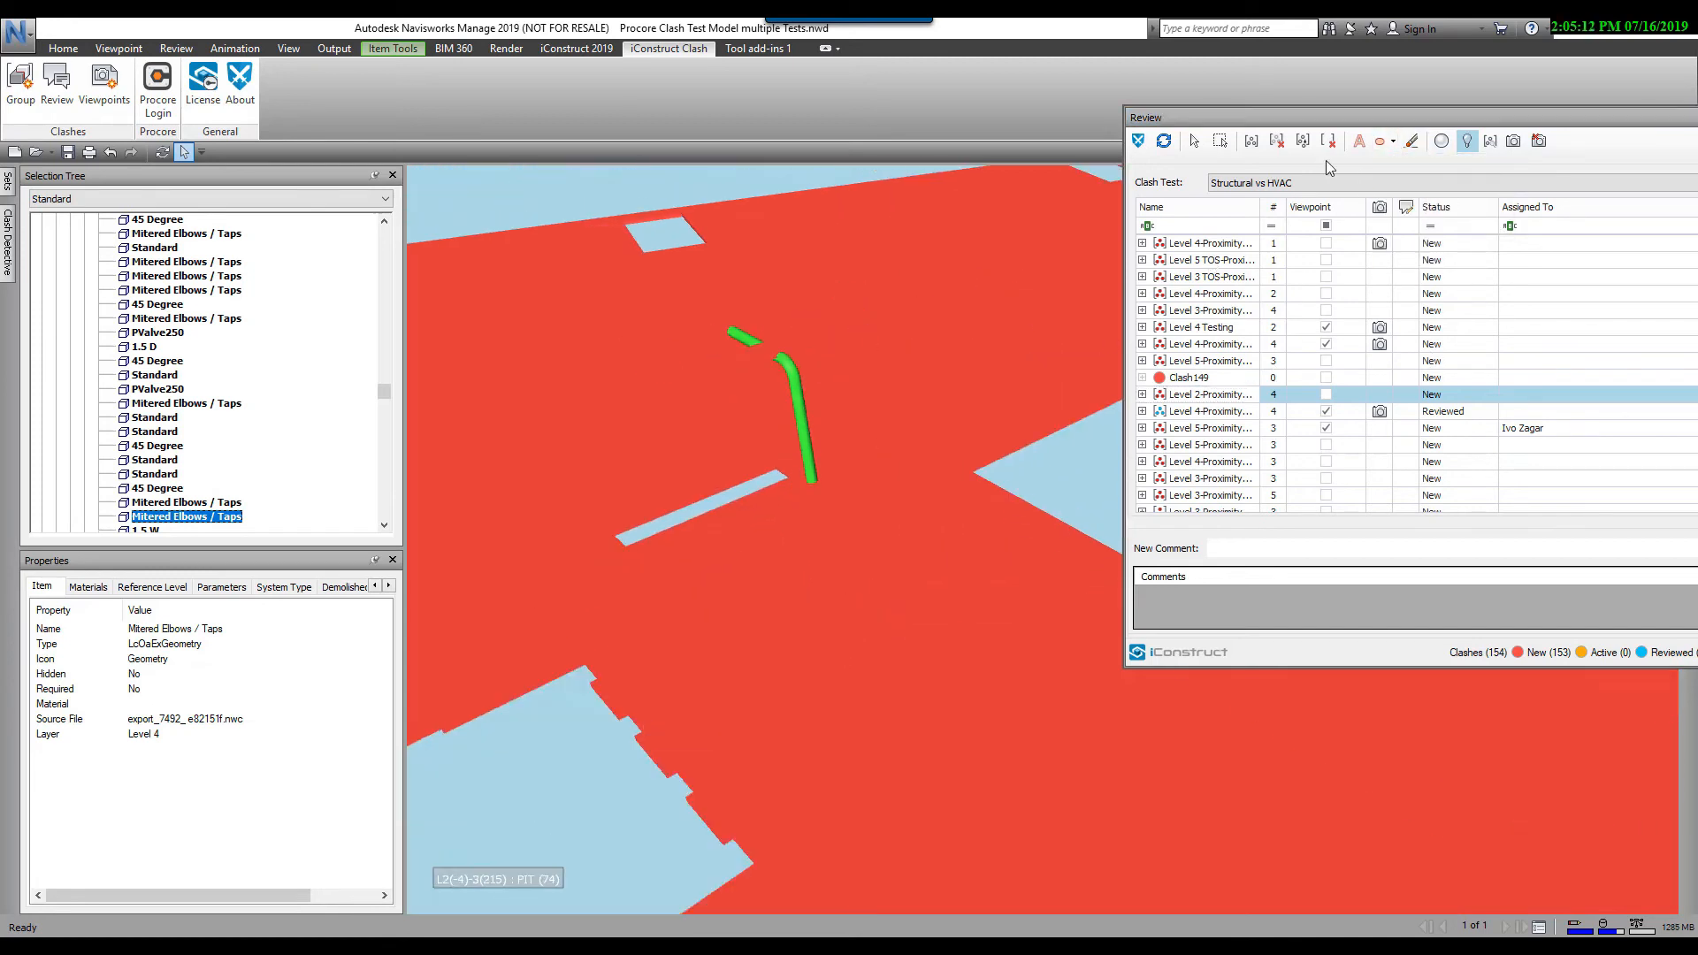
click(1380, 142)
drag(555, 202, 1022, 643)
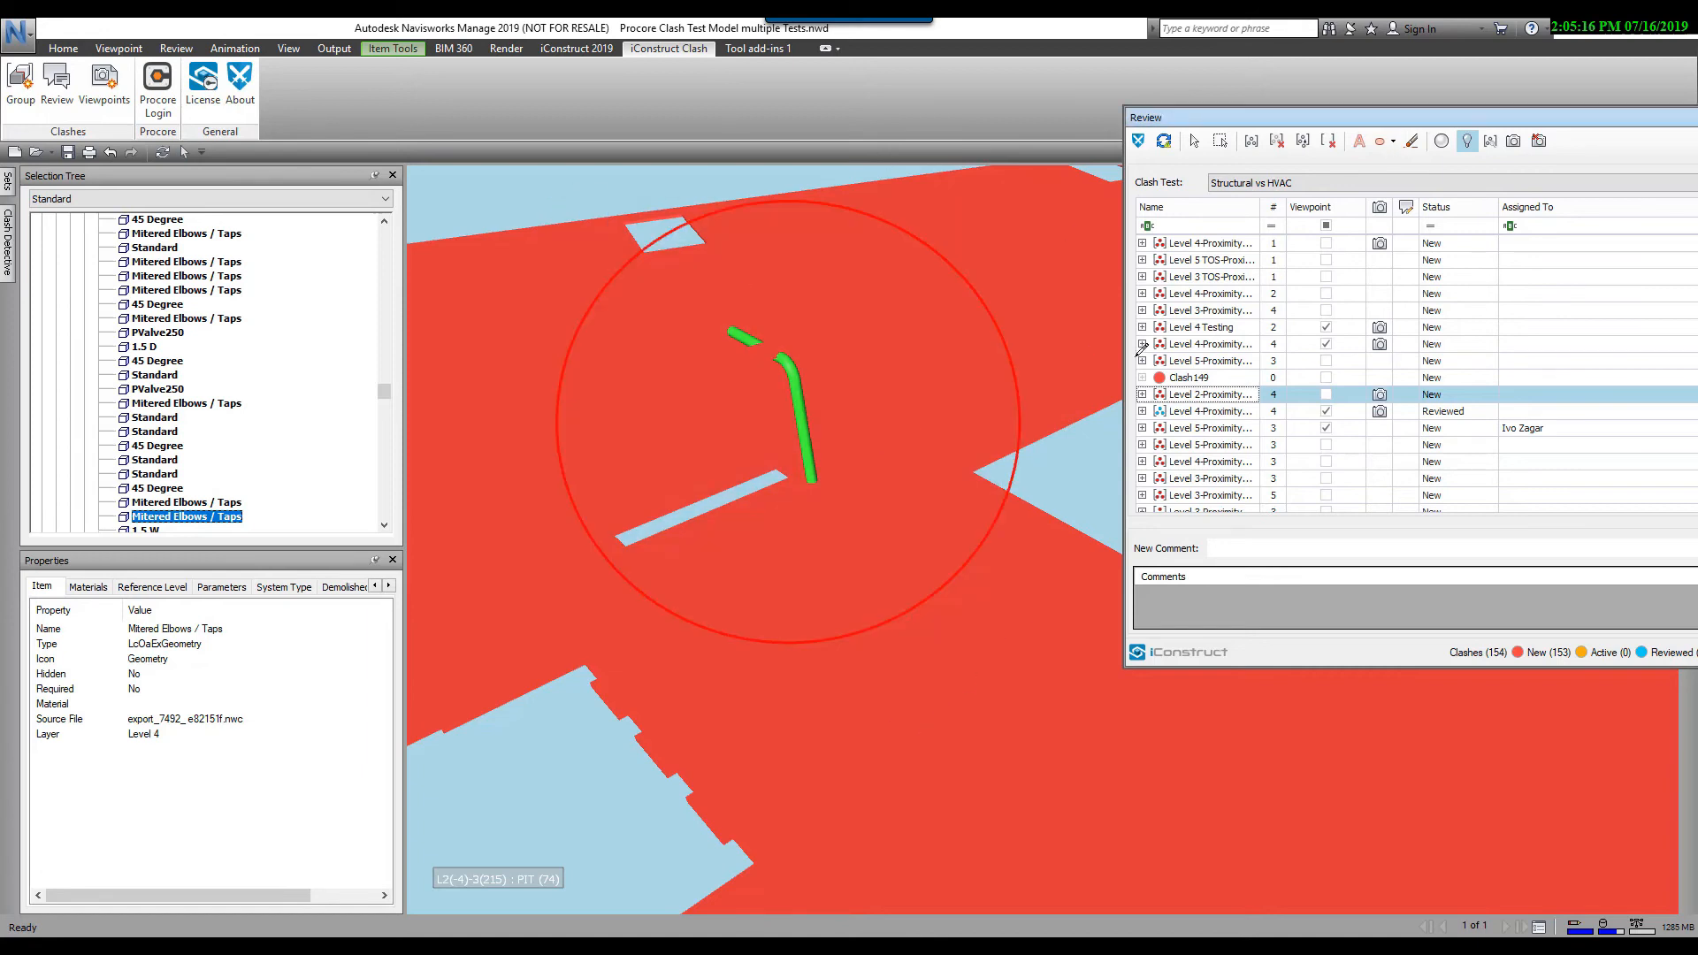
- Add the redline text "Lower Duct" inside the ellipse, above the green ducts
click(1360, 145)
click(730, 285)
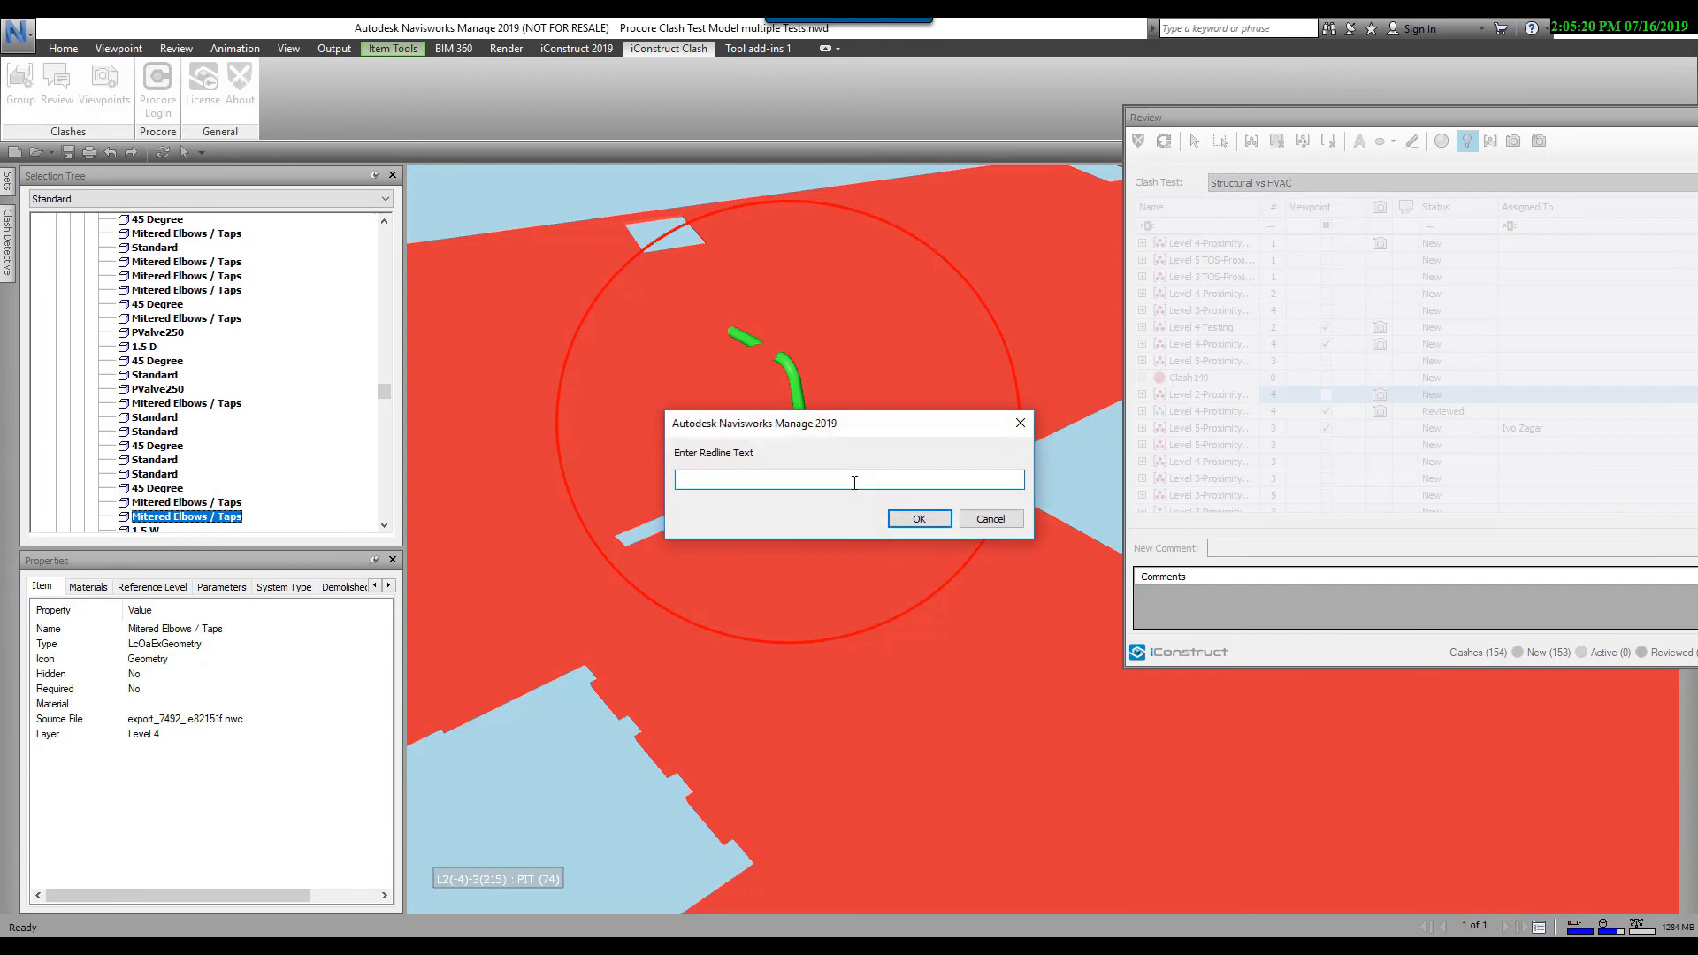
text(Lower Duct)
click(920, 519)
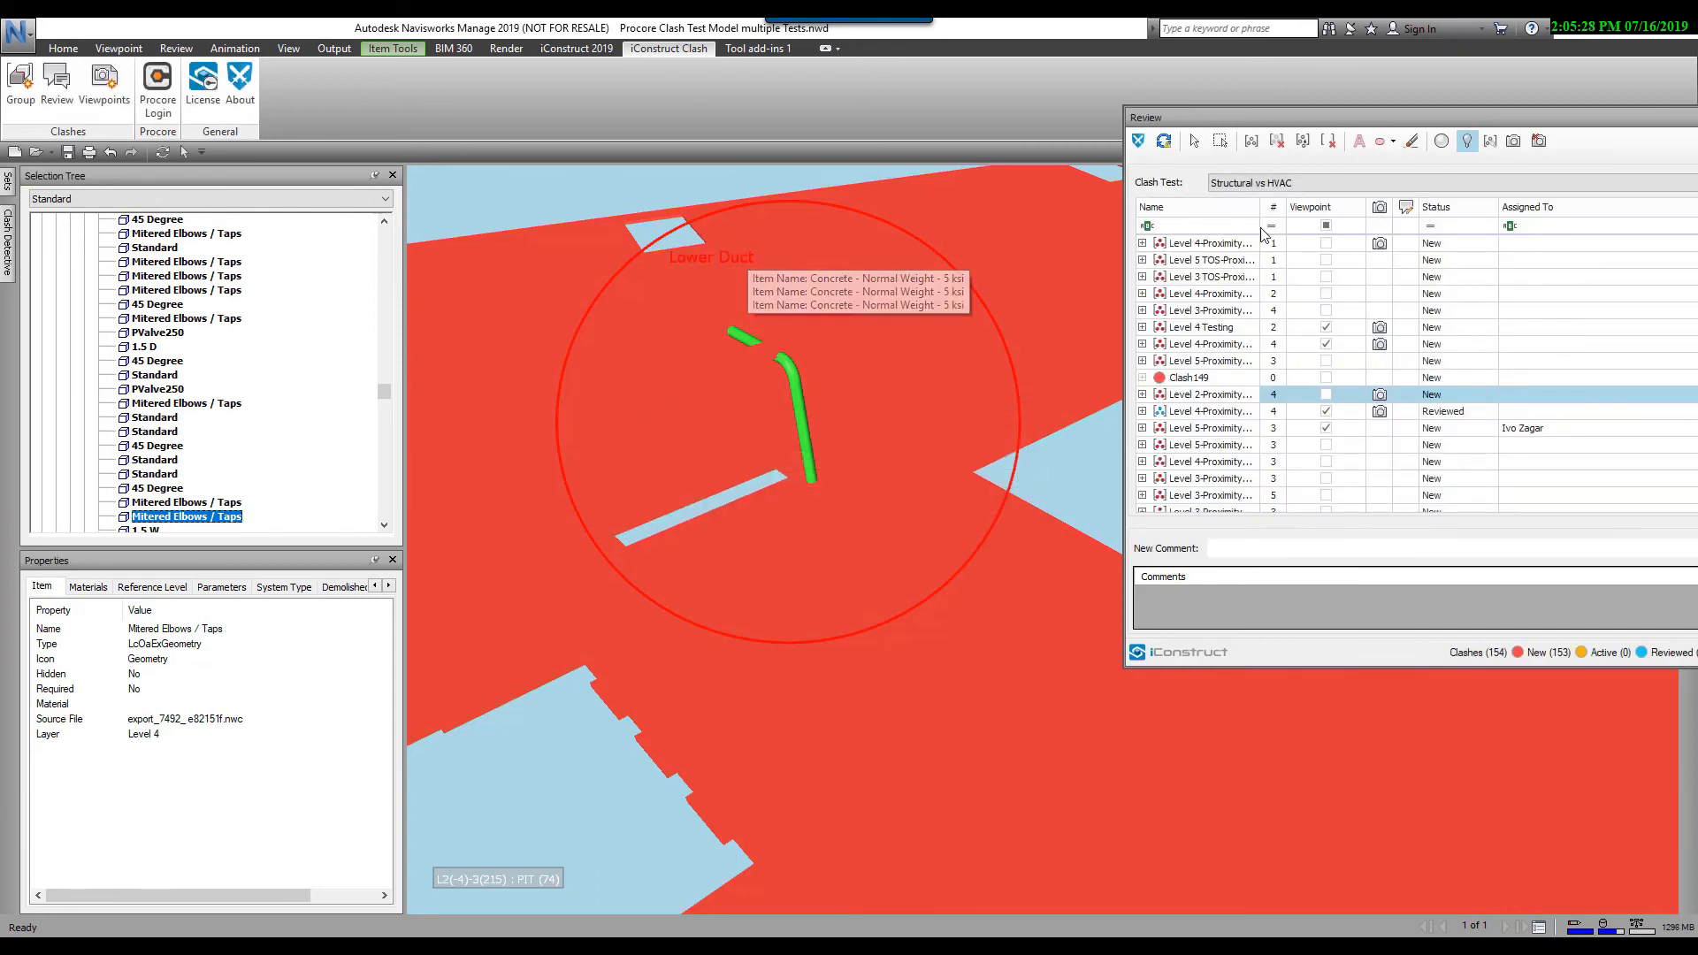
- Compare the annotated Level 2 clash view with the other items dimmed, hidden and fully shown, ending with them hidden
click(1442, 143)
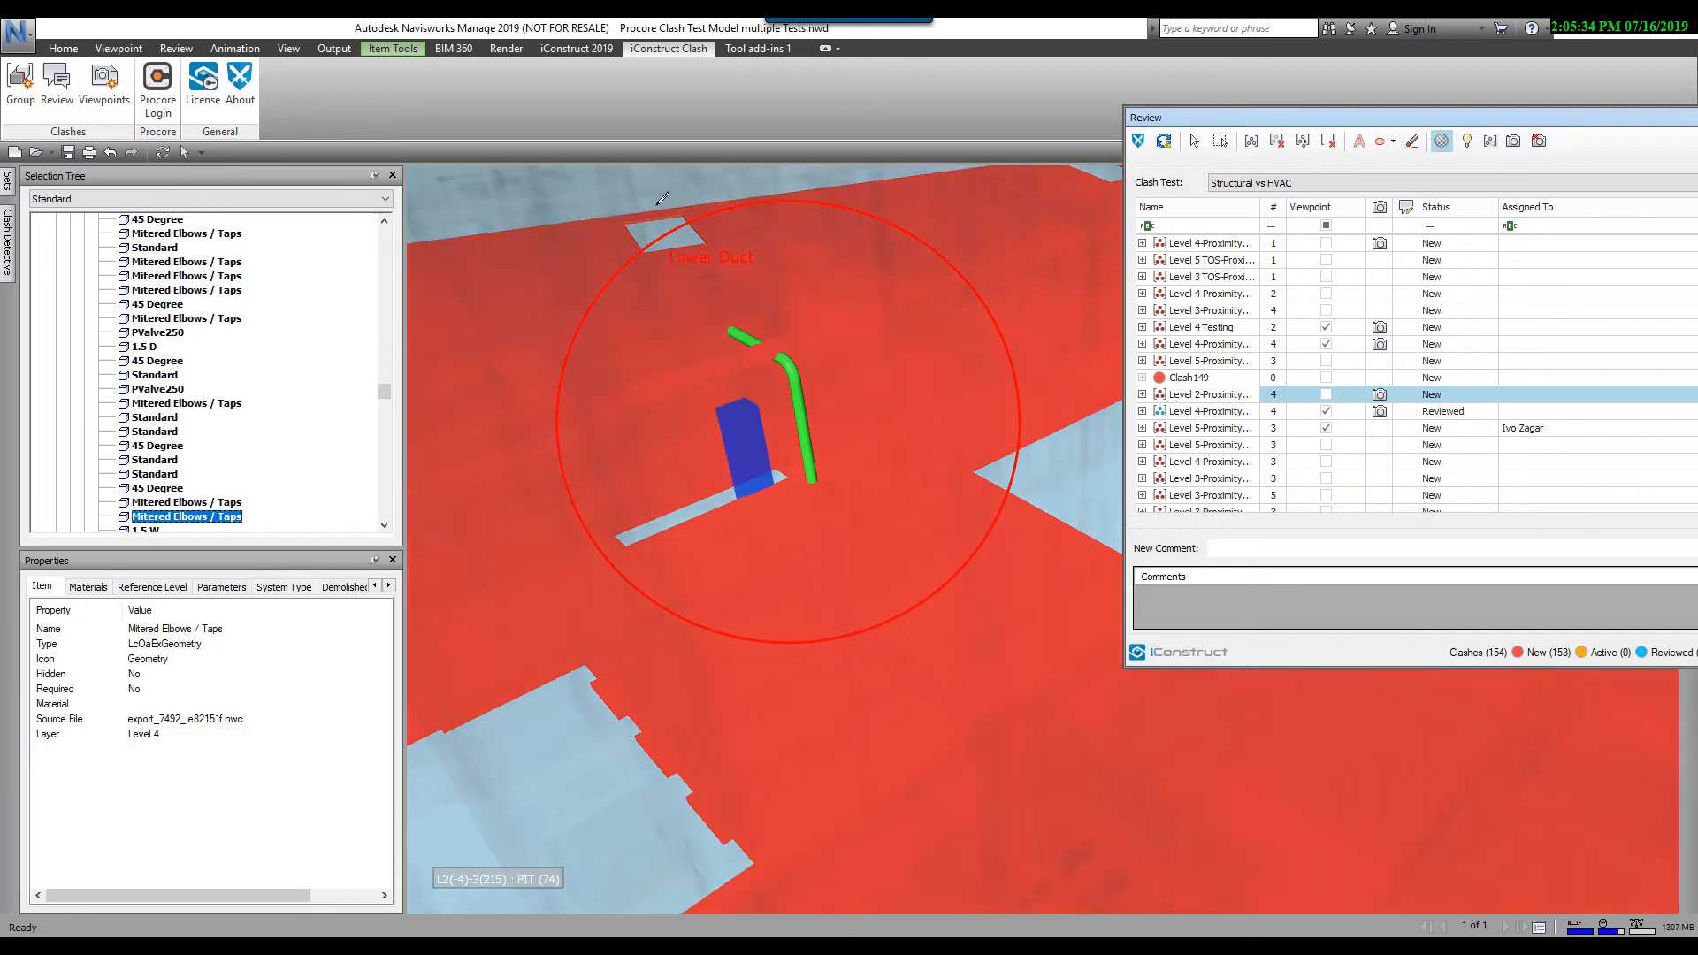
click(1469, 145)
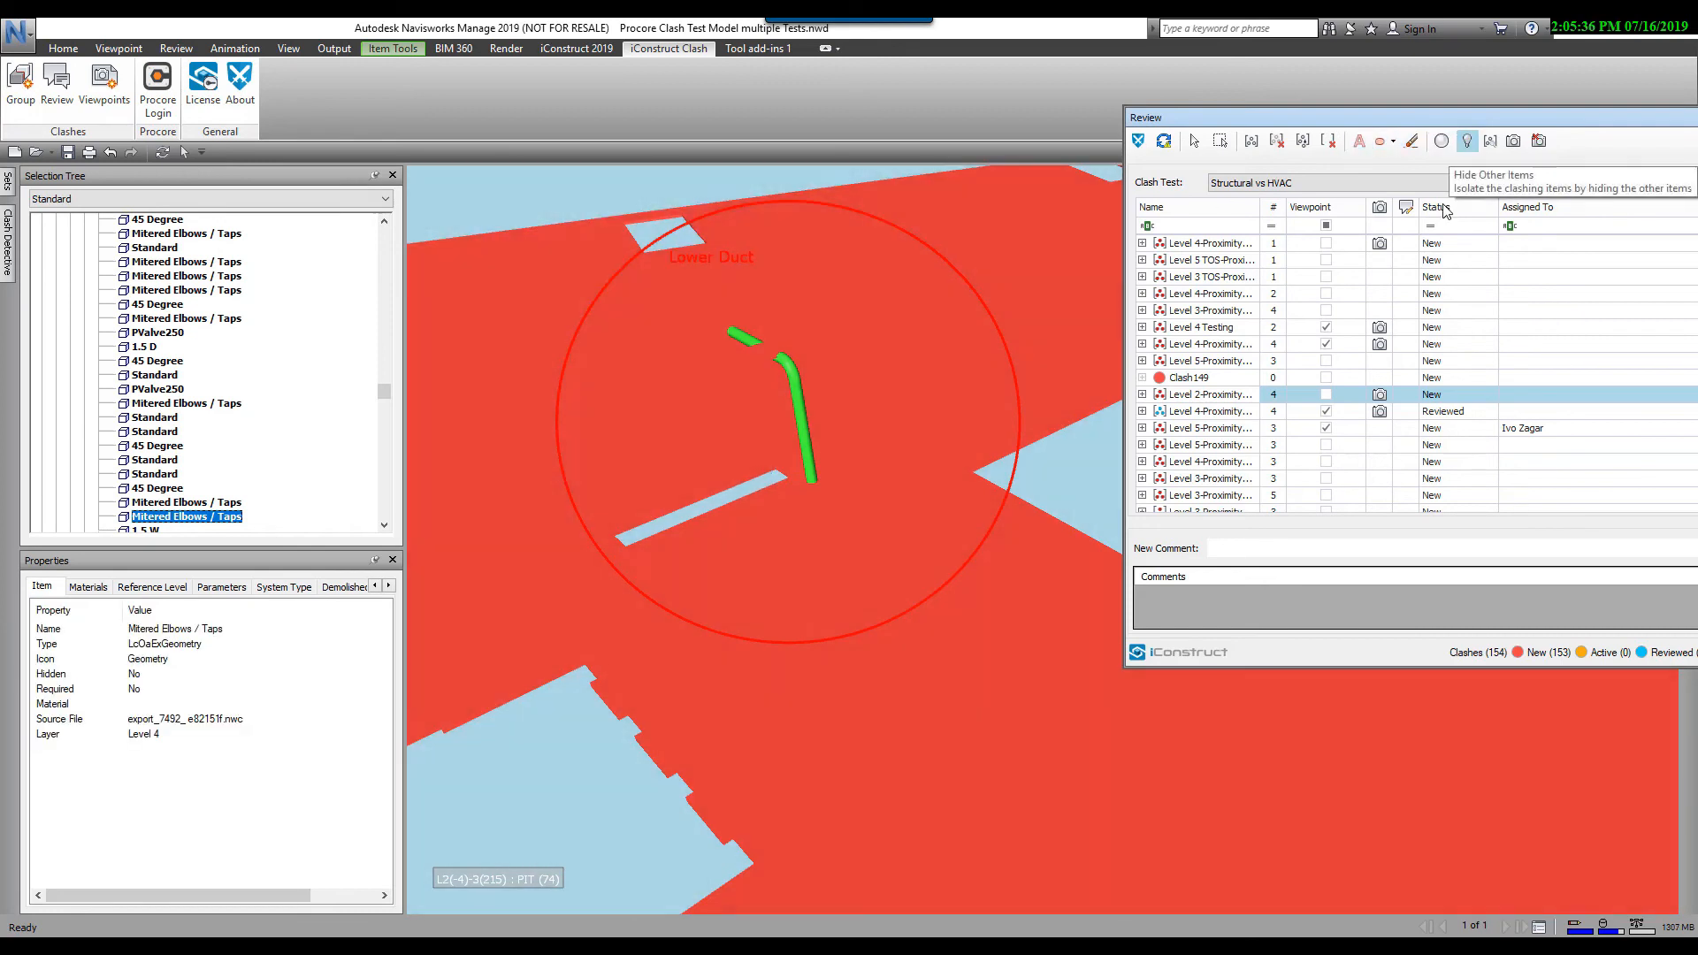
click(1473, 150)
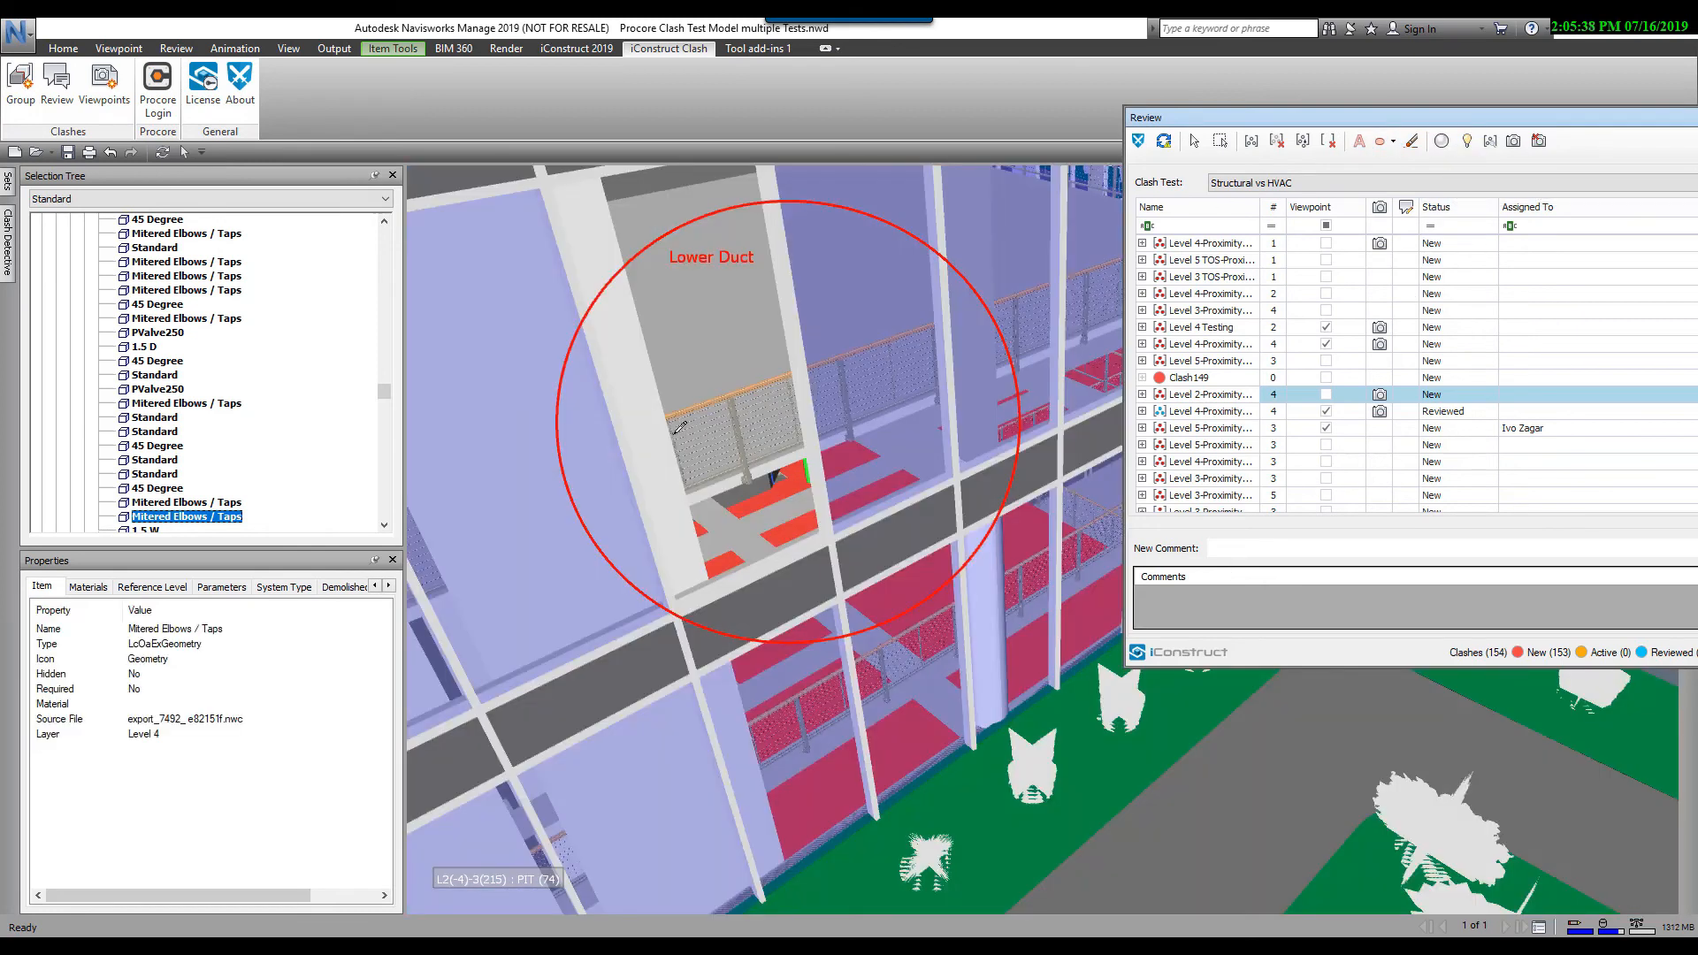
click(1469, 145)
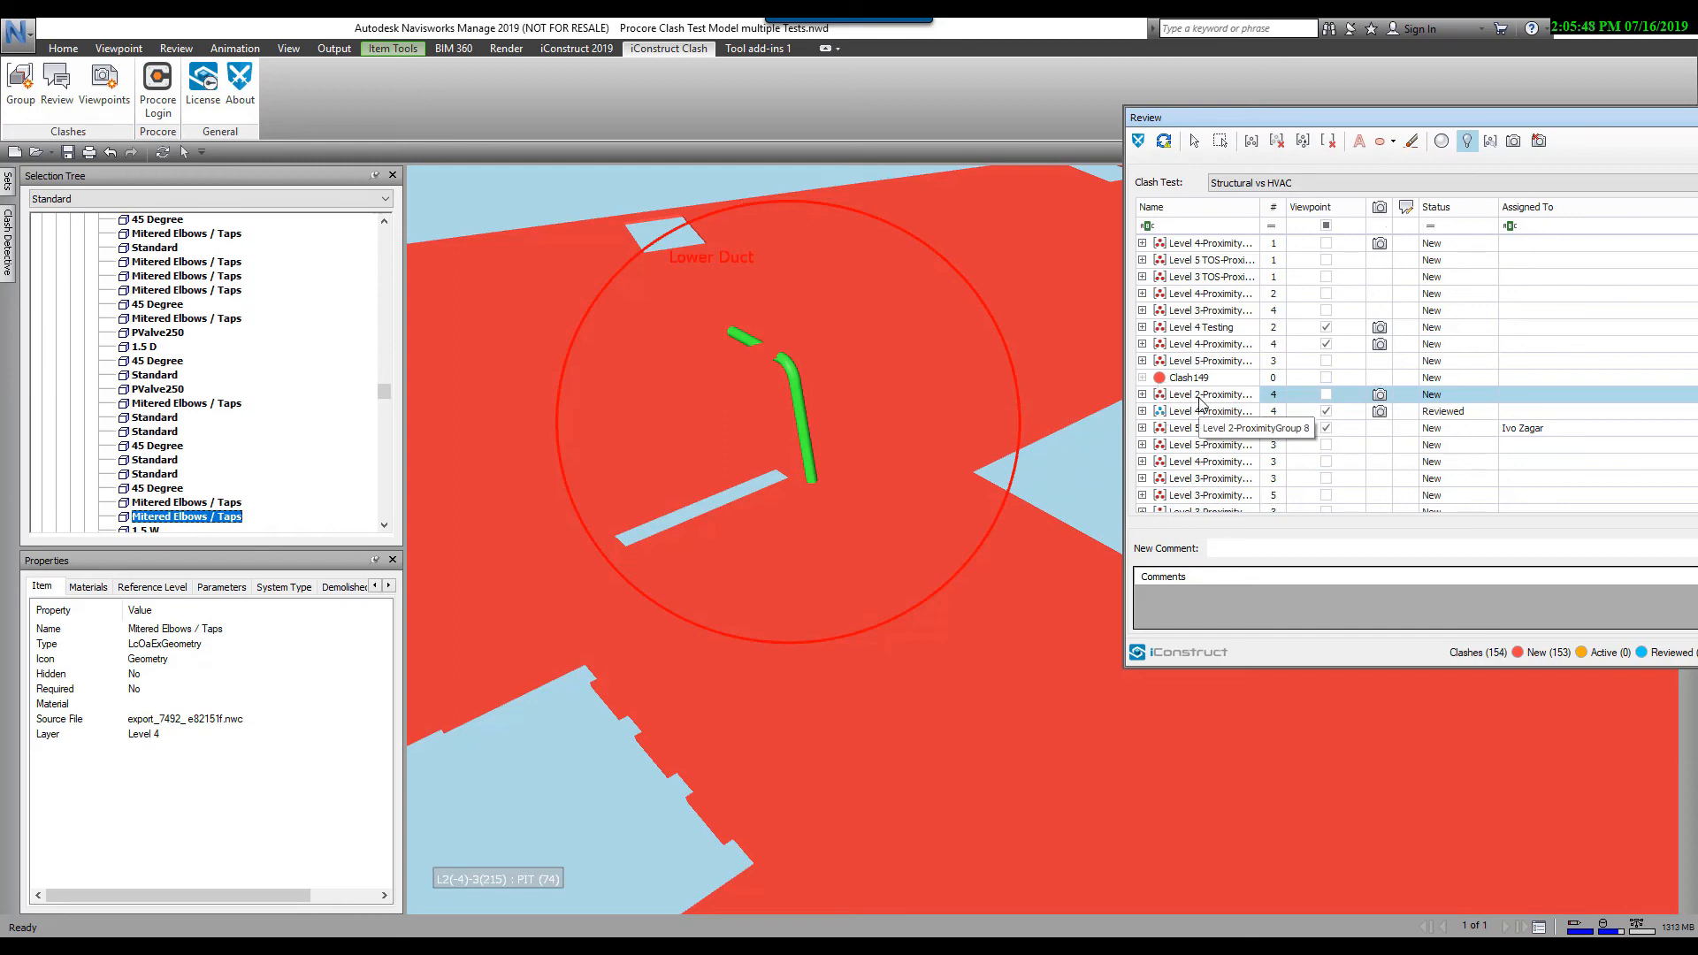
- Add the existing comment "Lower Duct" to the six consecutive groups starting at the annotated Level 2 group, and close the clash review
shift+click(1219, 478)
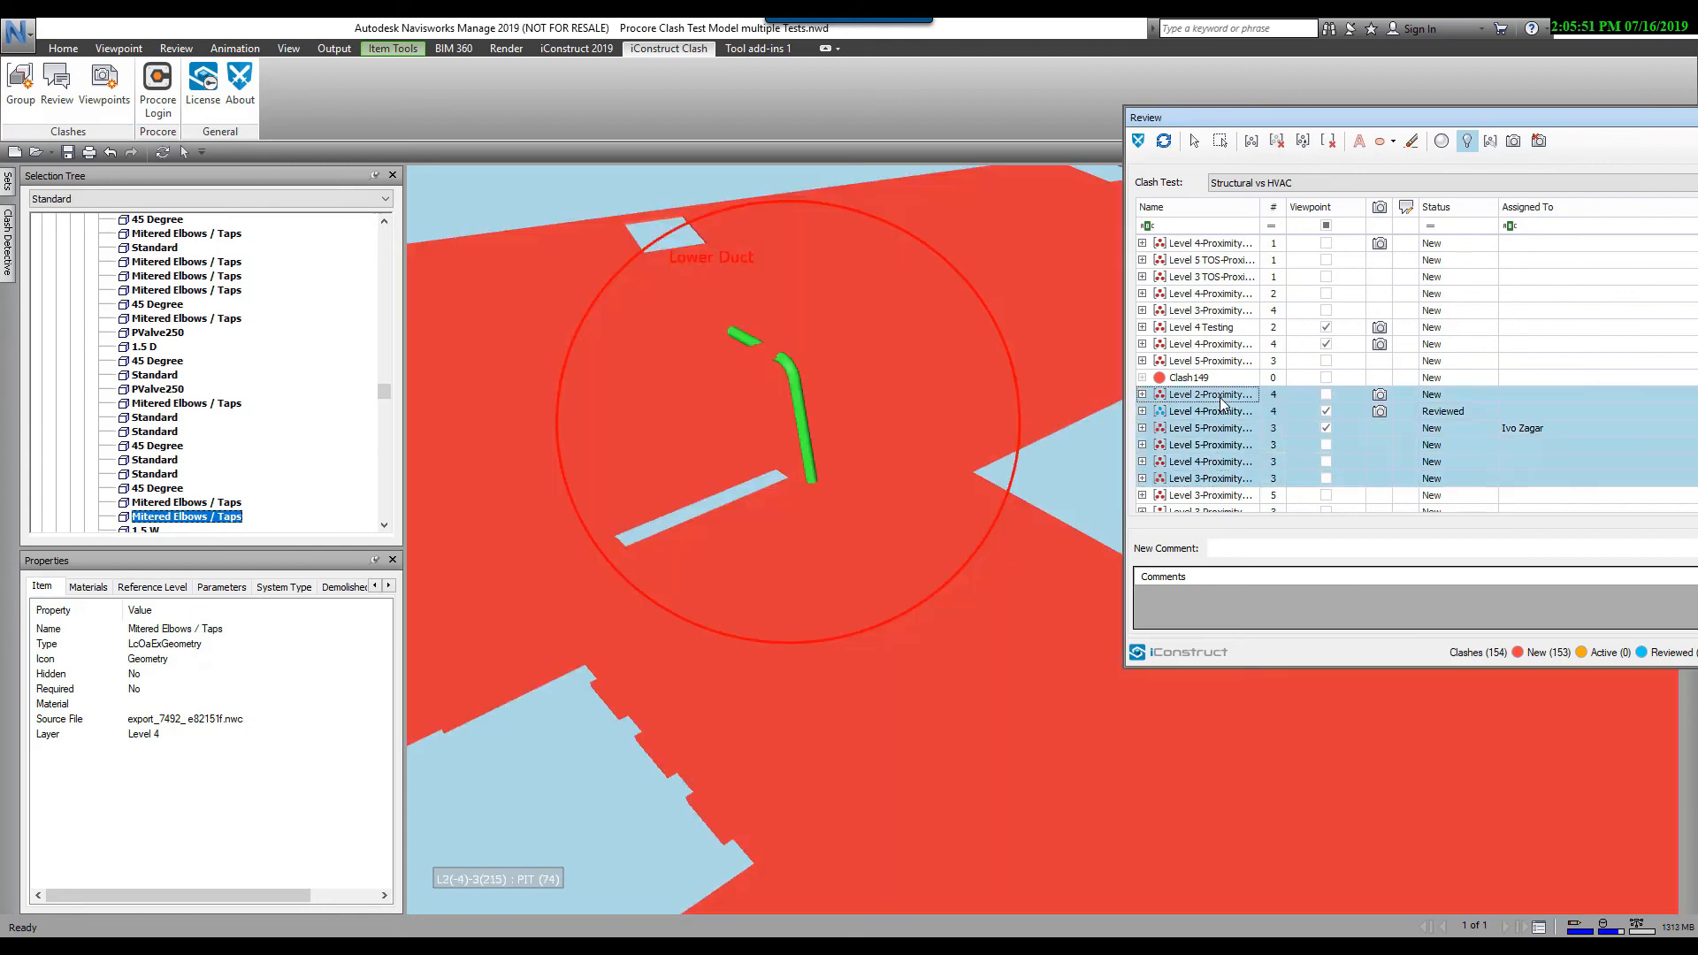
click(1247, 547)
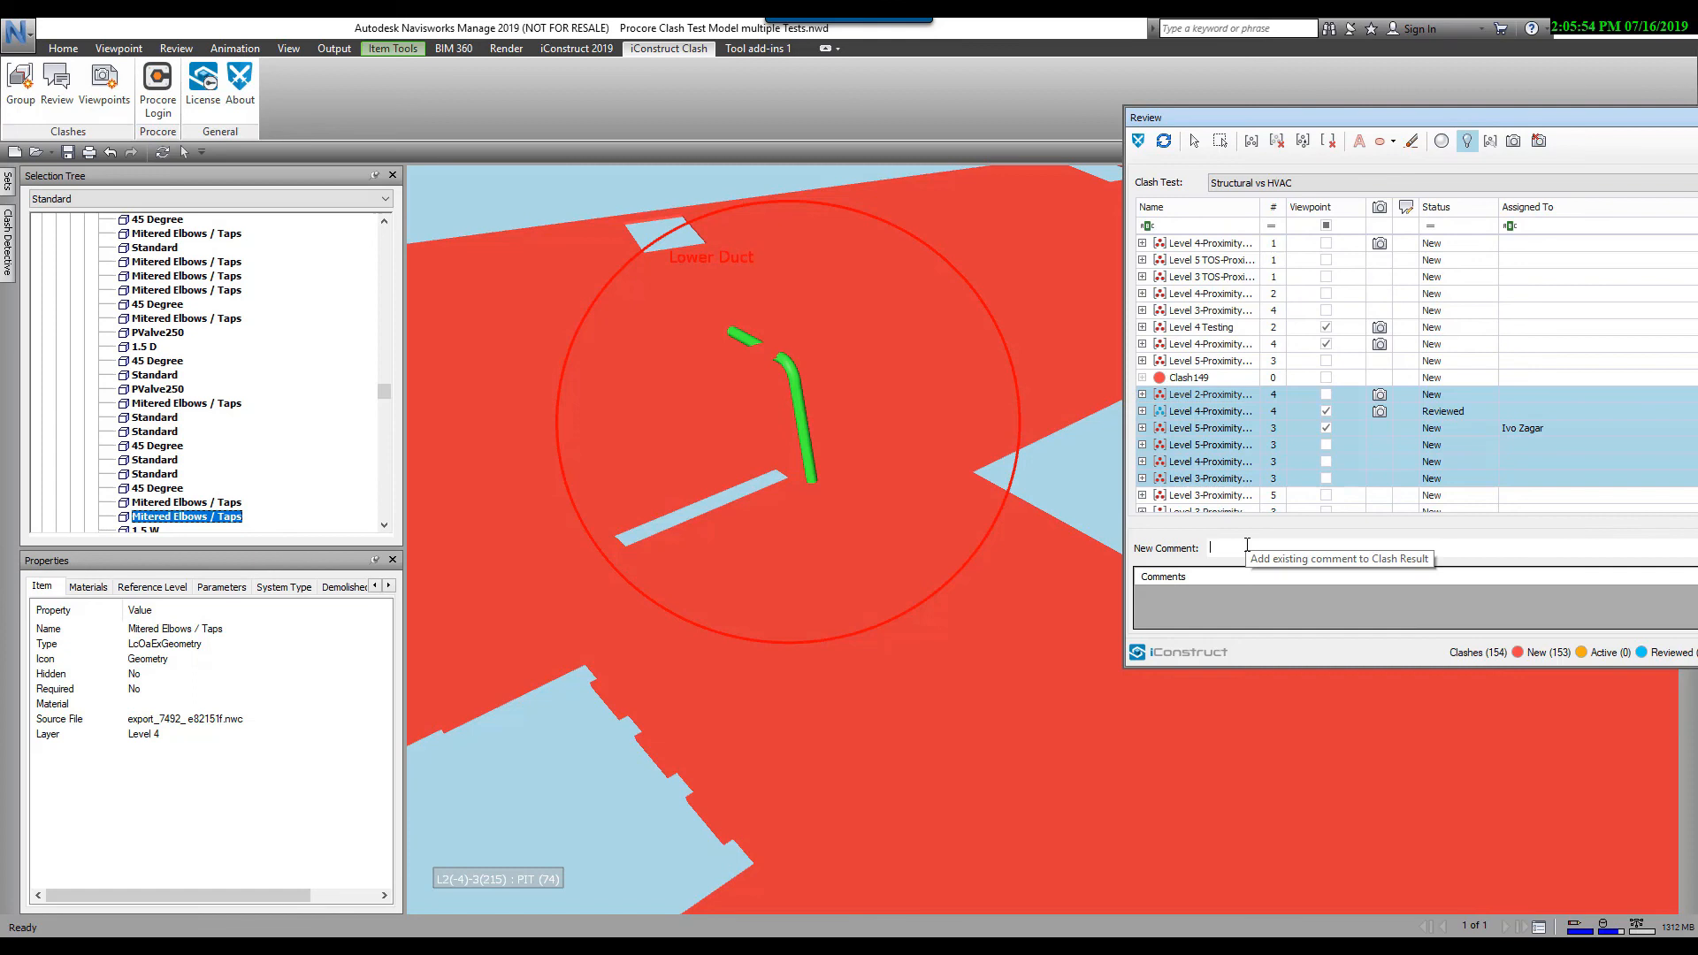
text(Low)
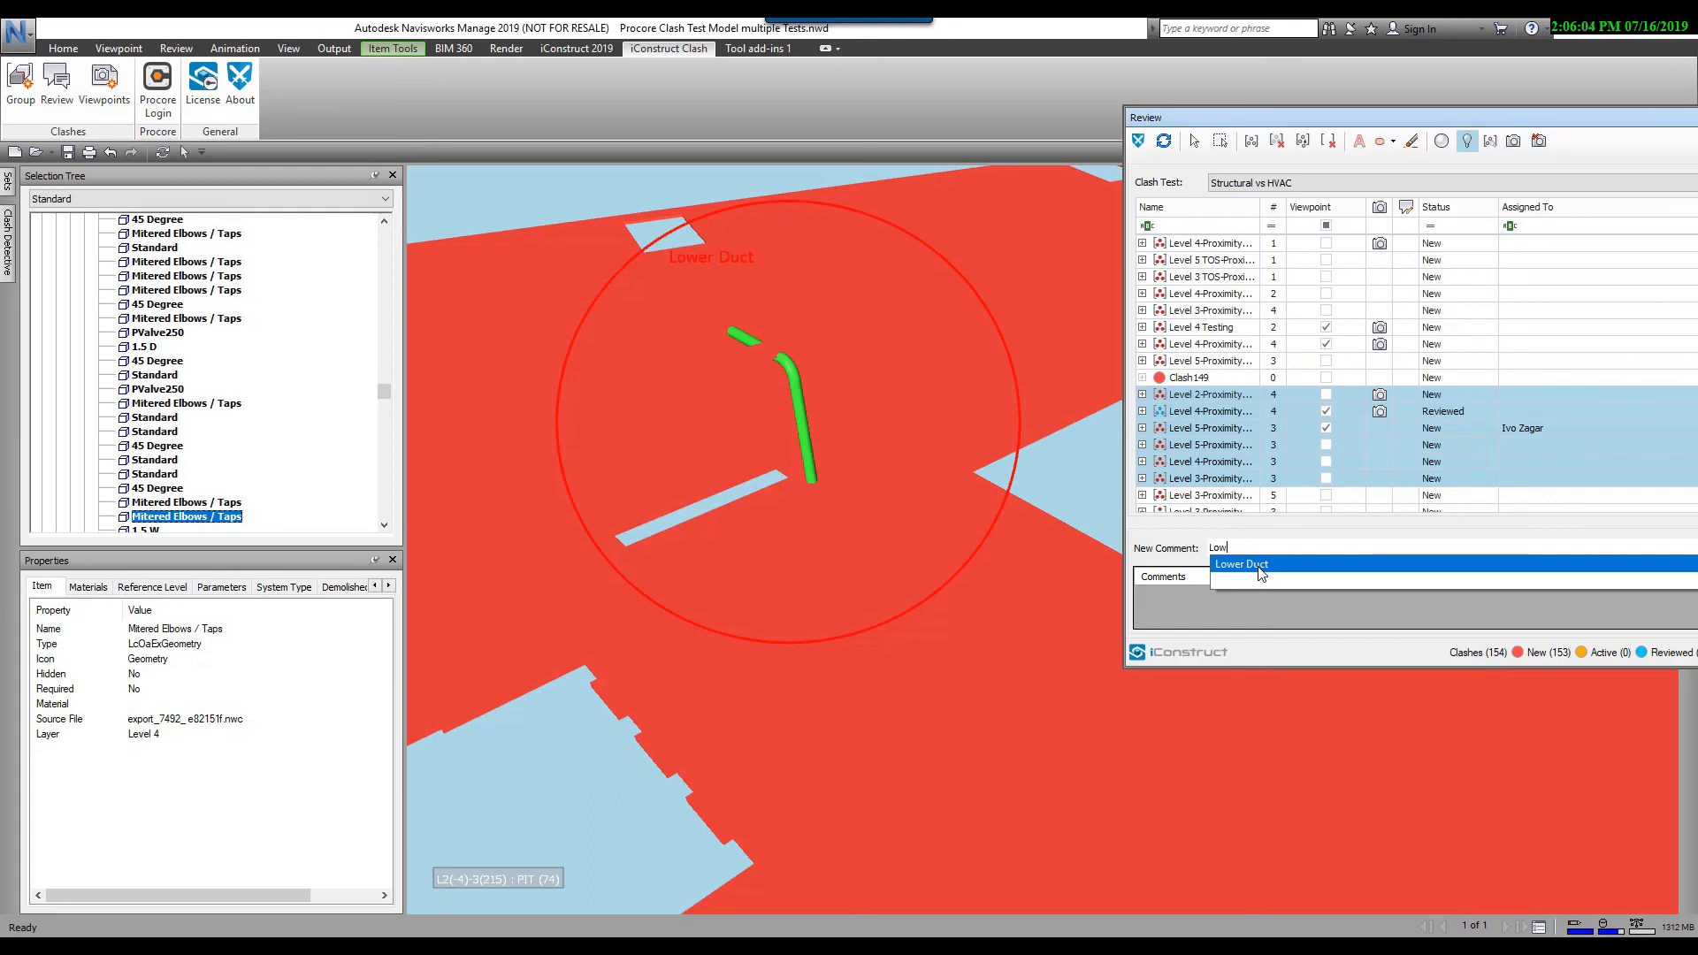
click(1261, 566)
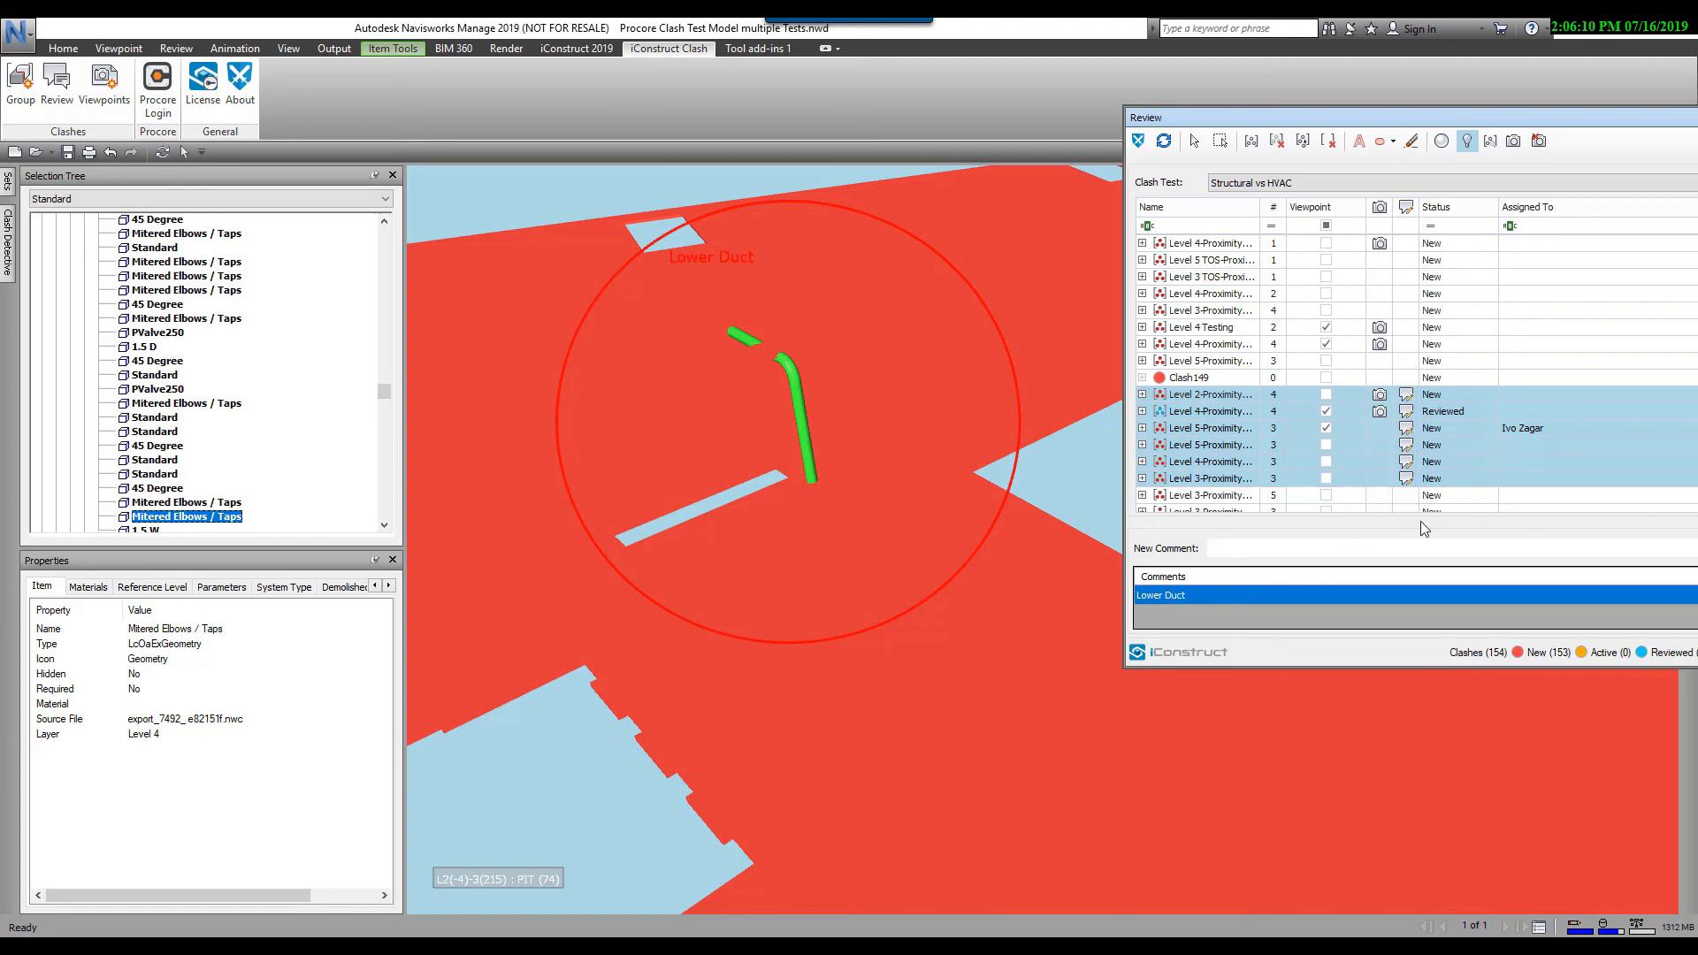
drag(1564, 121, 1175, 132)
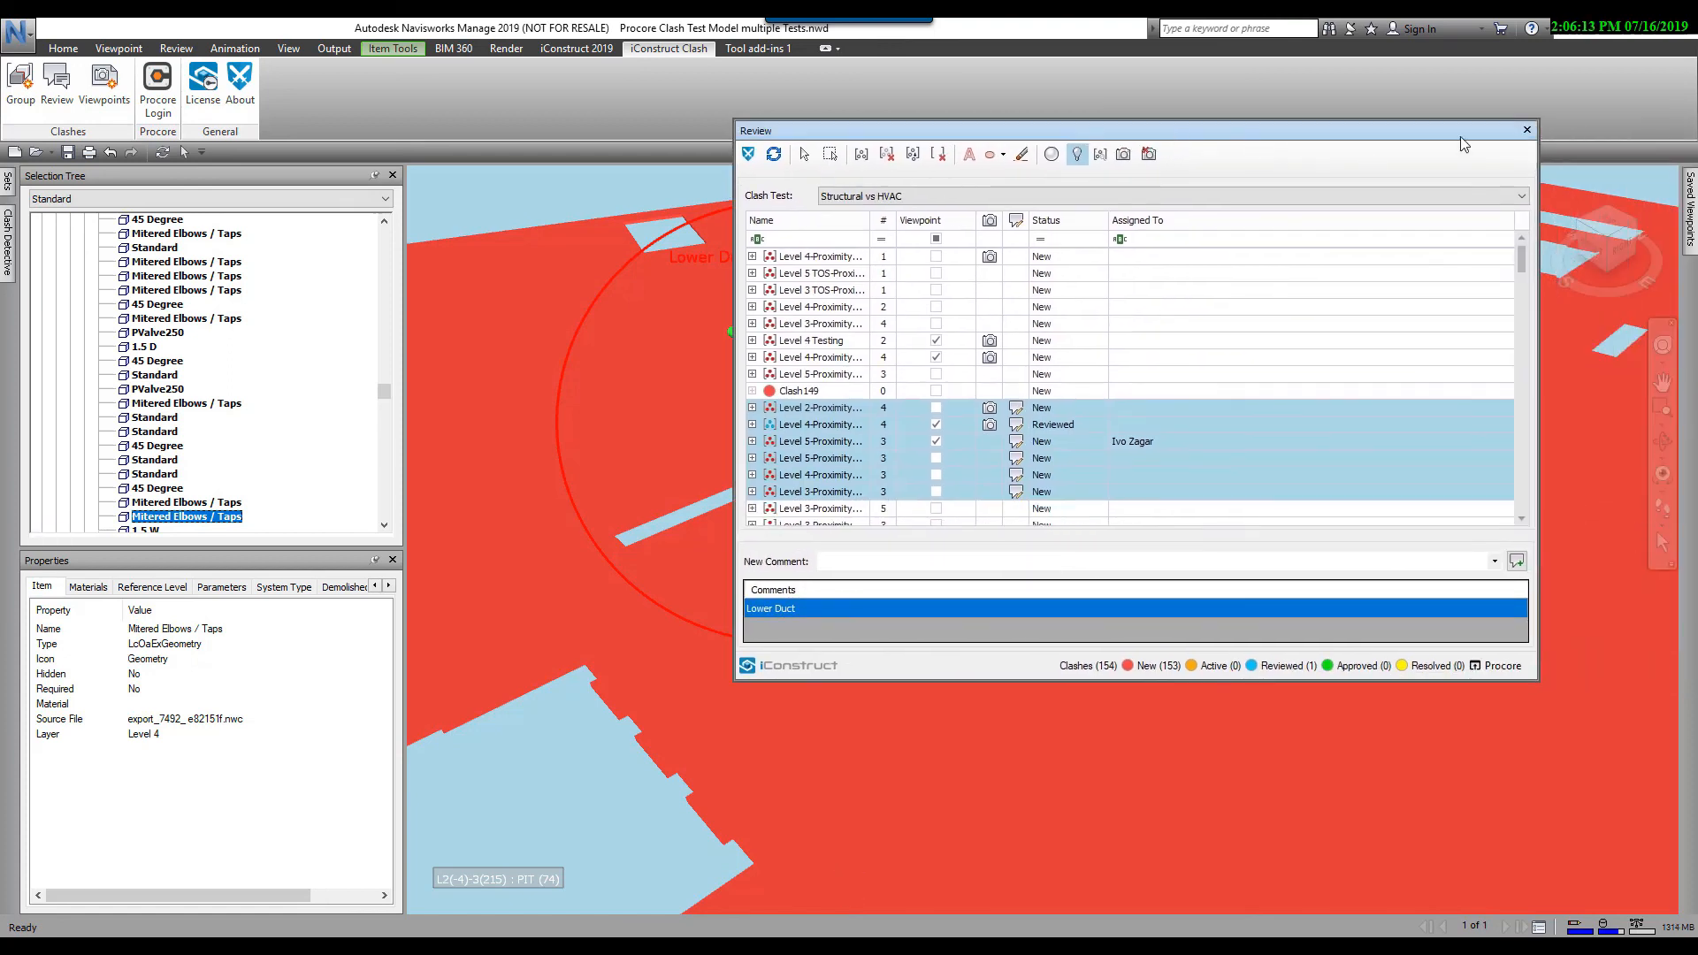
click(1527, 131)
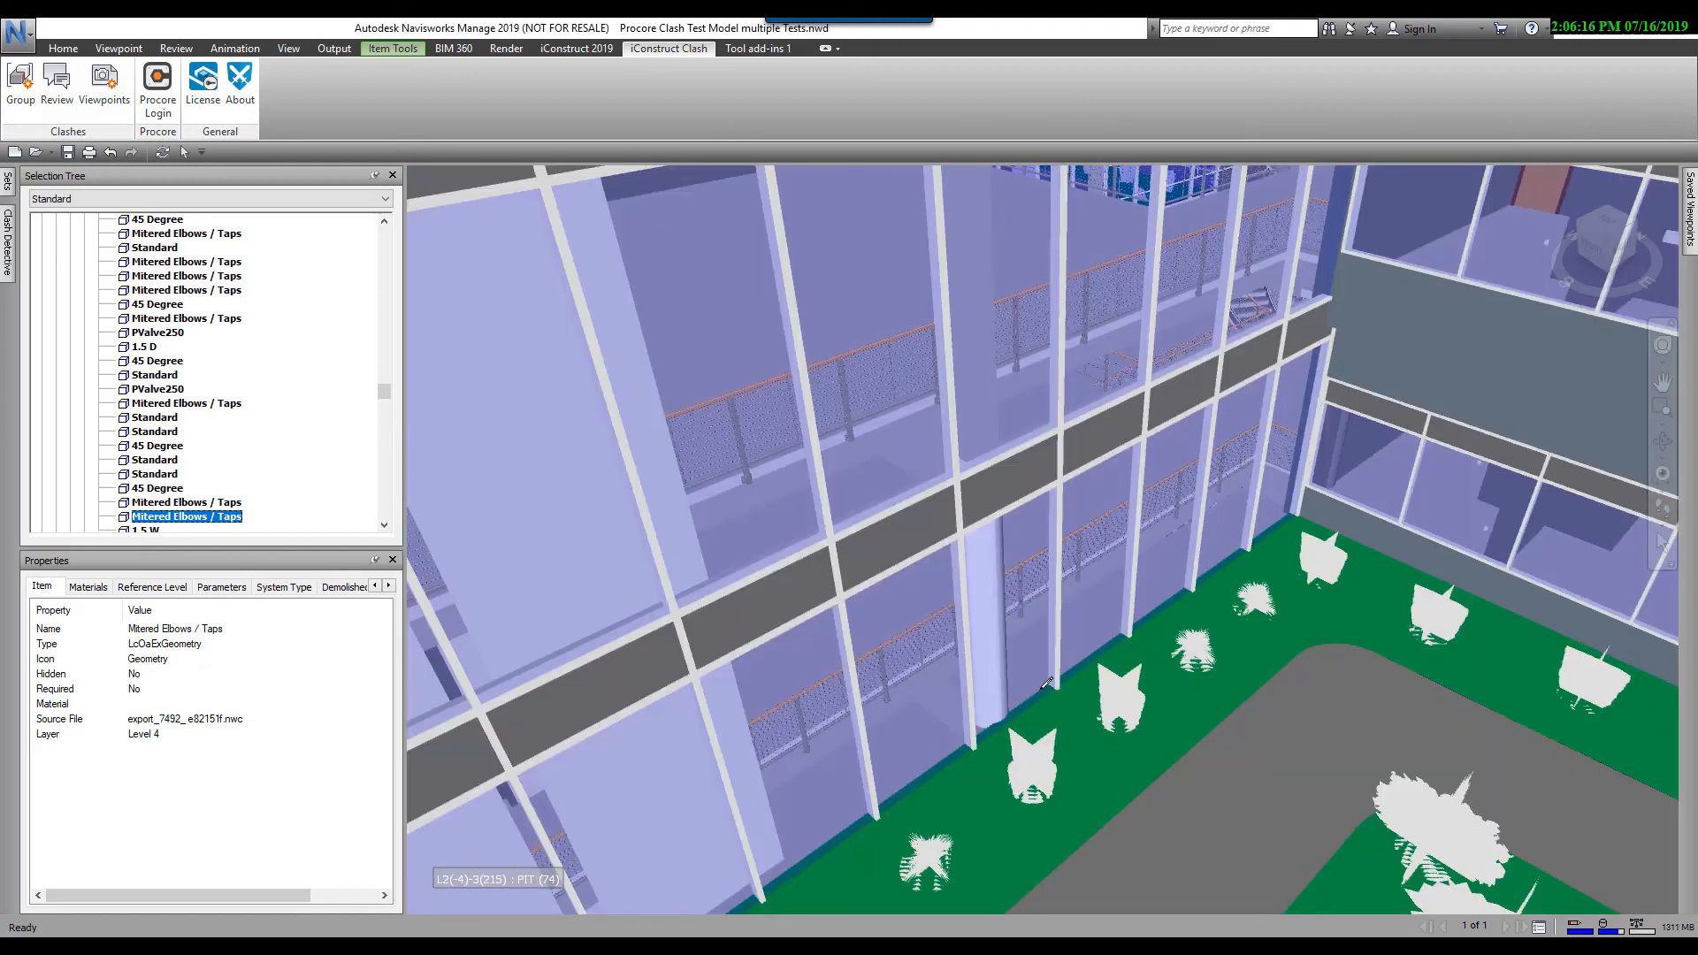